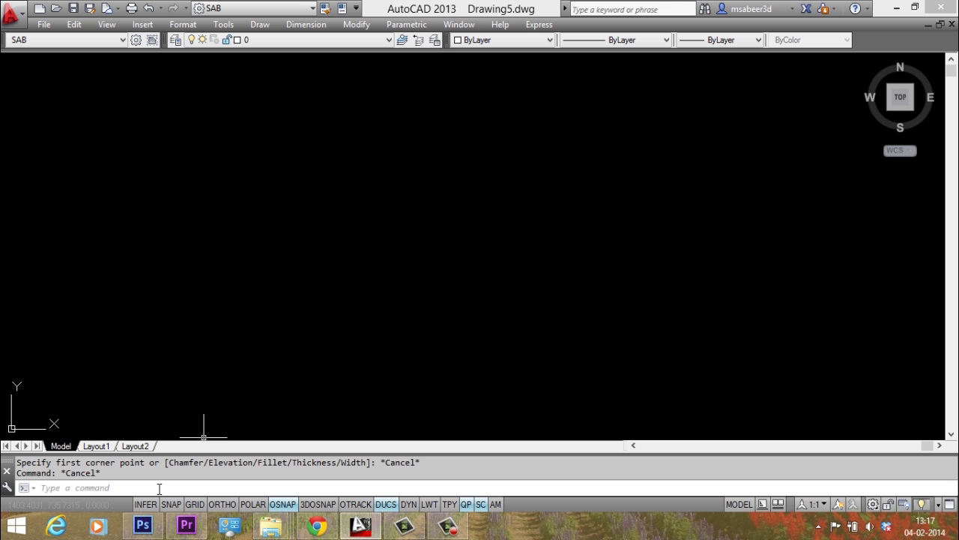
# Turn on the coordinate read-out and draw a rectangle from lower-left to upper-right with REC.
pyautogui.click(126, 505)
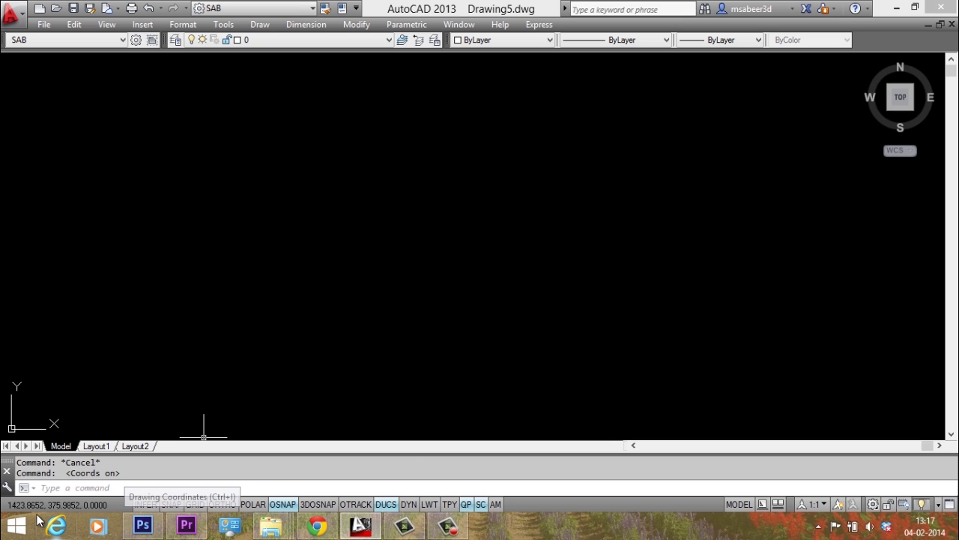
pyautogui.write('rec')
pyautogui.press('Return')
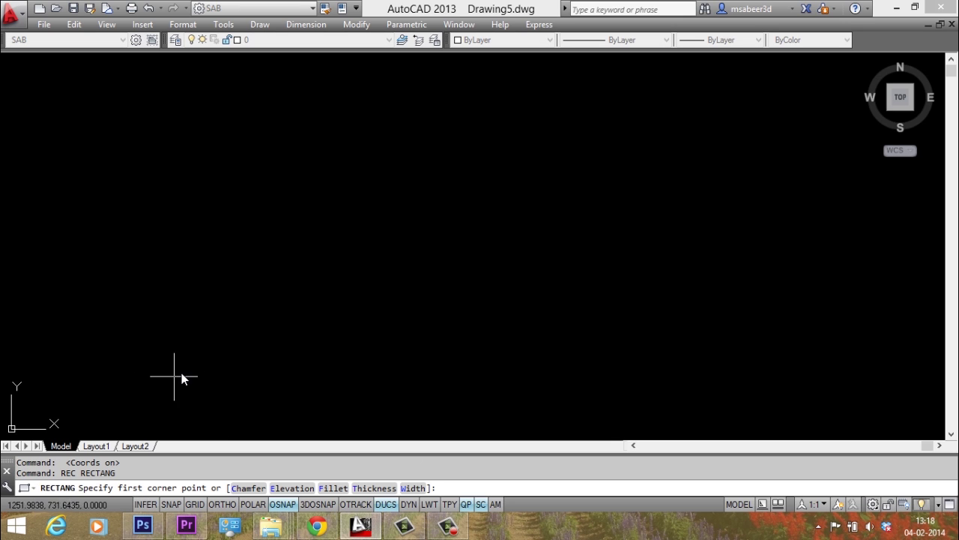
pyautogui.click(156, 379)
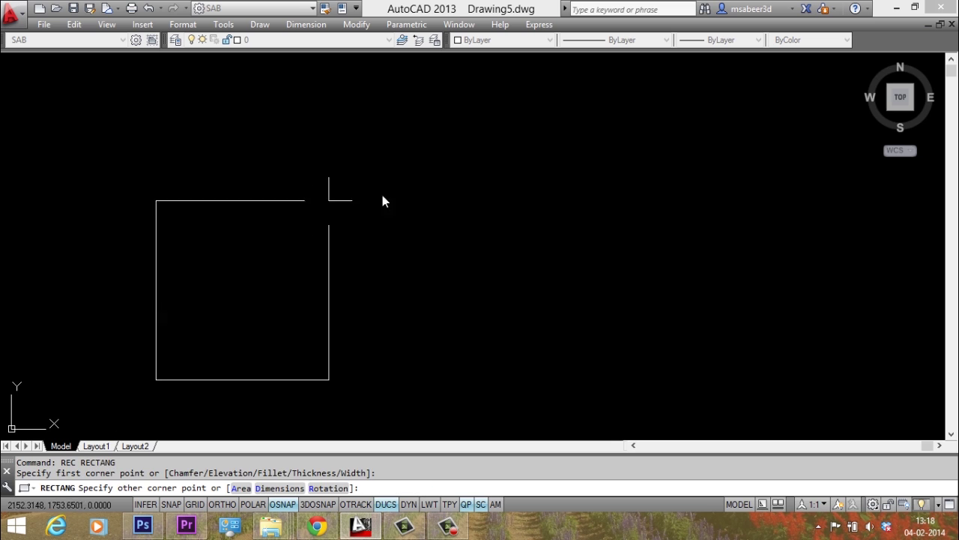
pyautogui.click(643, 128)
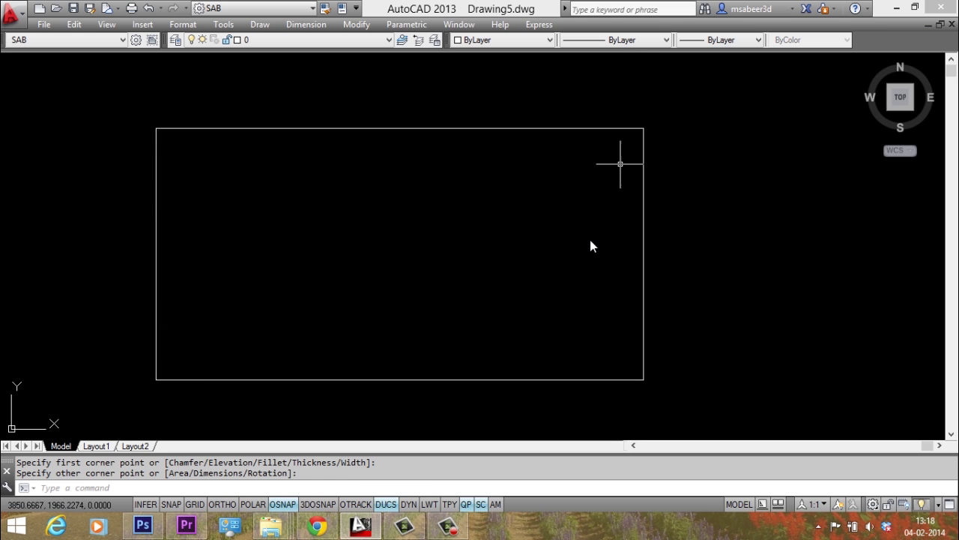
# Save the drawing to the Desktop as TEST.dwg.
pyautogui.click(42, 25)
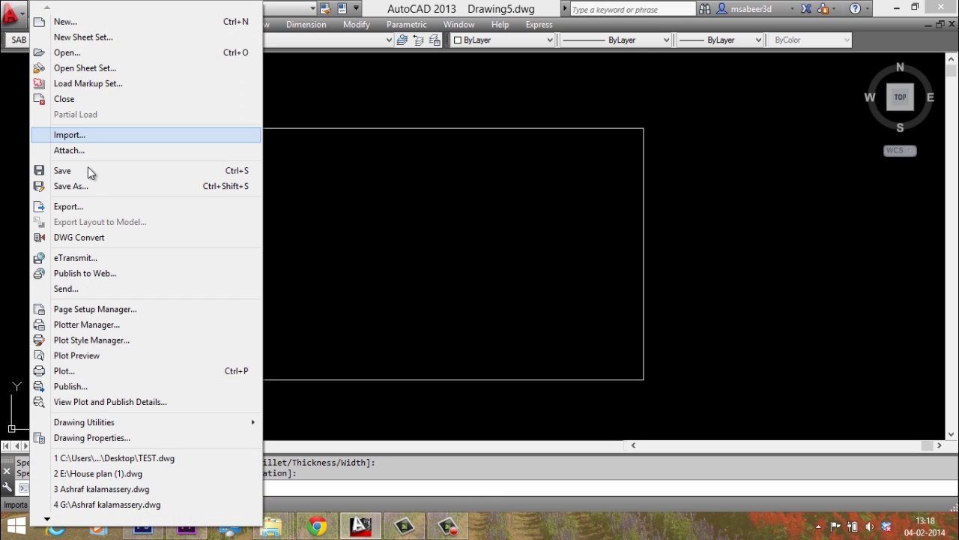
pyautogui.click(79, 186)
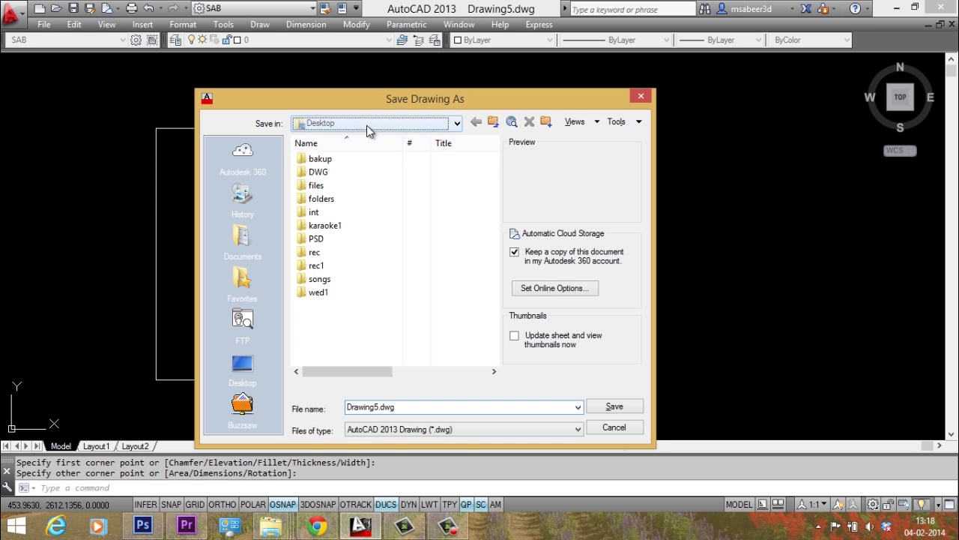
pyautogui.click(367, 125)
pyautogui.click(366, 137)
pyautogui.click(408, 407)
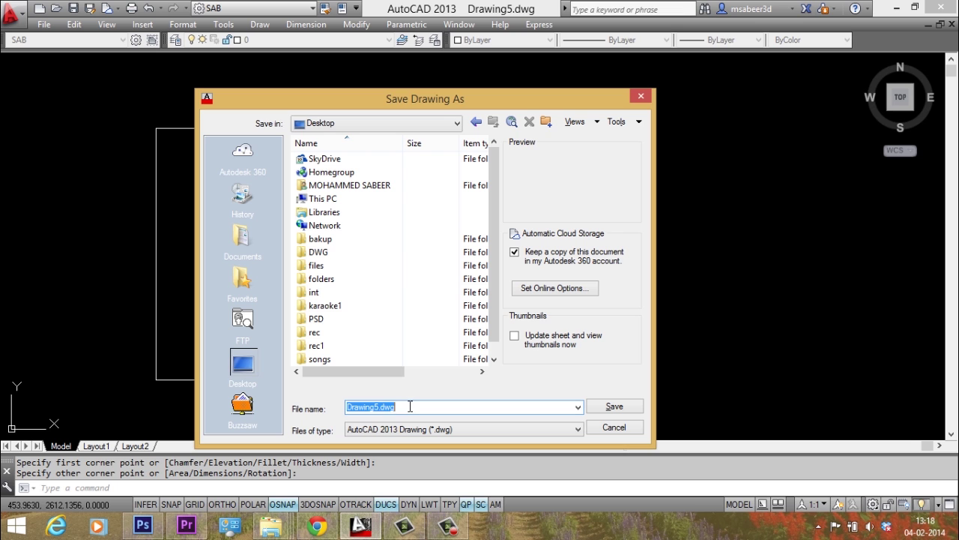
pyautogui.write('TEST')
pyautogui.click(596, 412)
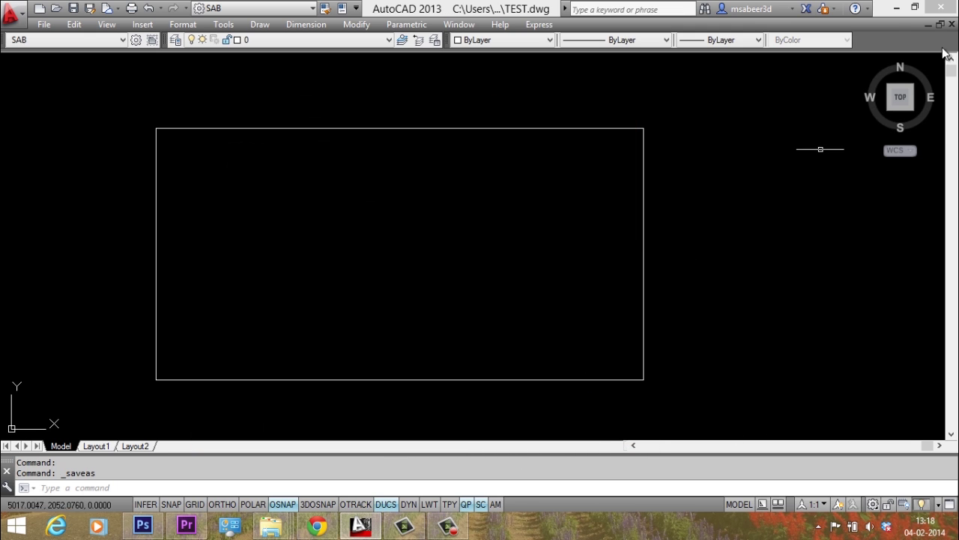
# Minimise AutoCAD to view the desktop, then restore it and cancel the stray selection.
pyautogui.click(895, 8)
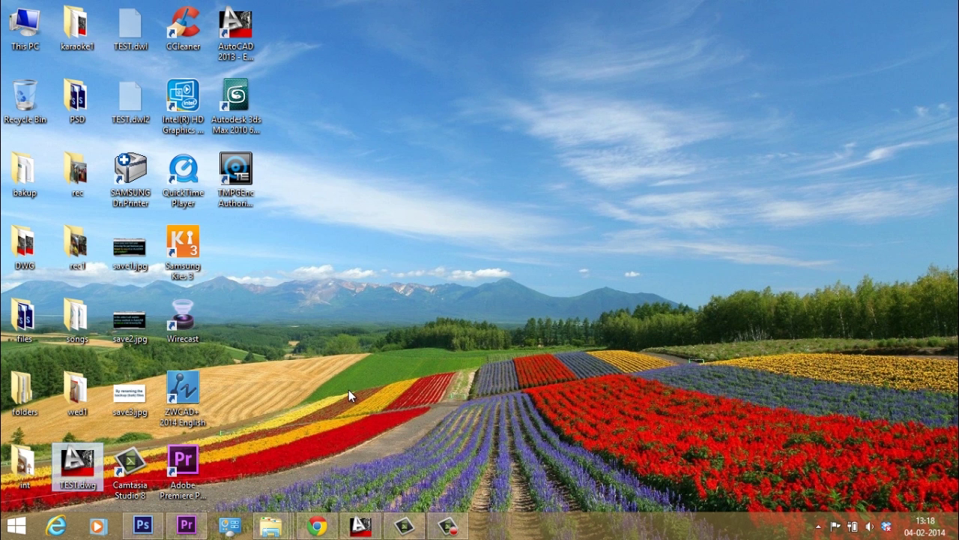
pyautogui.click(367, 532)
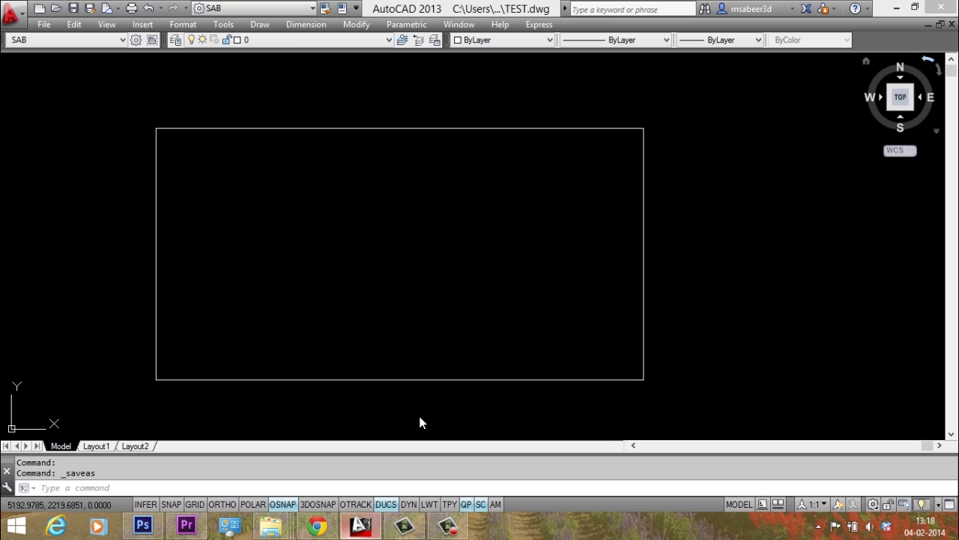
pyautogui.click(359, 266)
pyautogui.press('Escape')
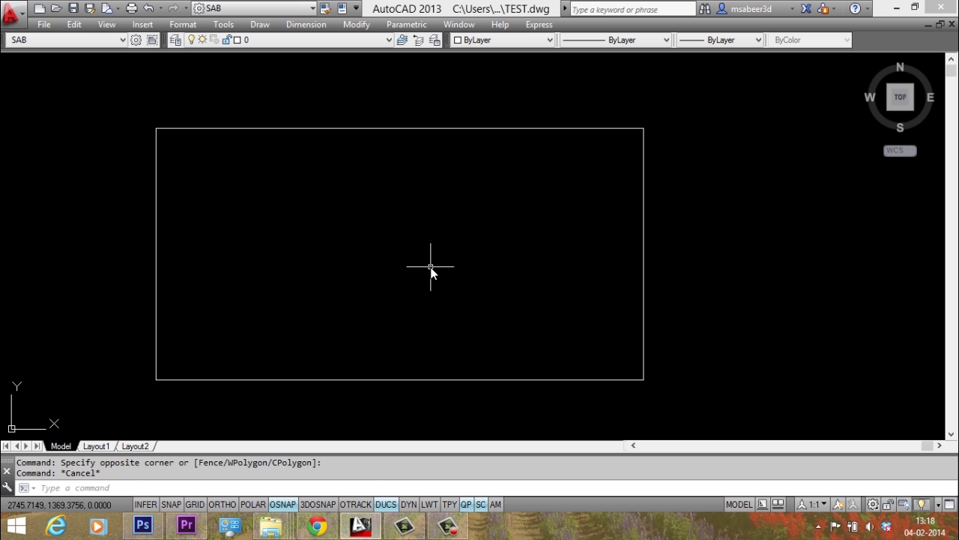
# Draw a circle centred in the rectangle using .X/.Y midpoint filters and Z 0, then save.
pyautogui.write('c')
pyautogui.press('Return')
pyautogui.keyDown('shift'); pyautogui.rightClick(504, 99); pyautogui.keyUp('shift')
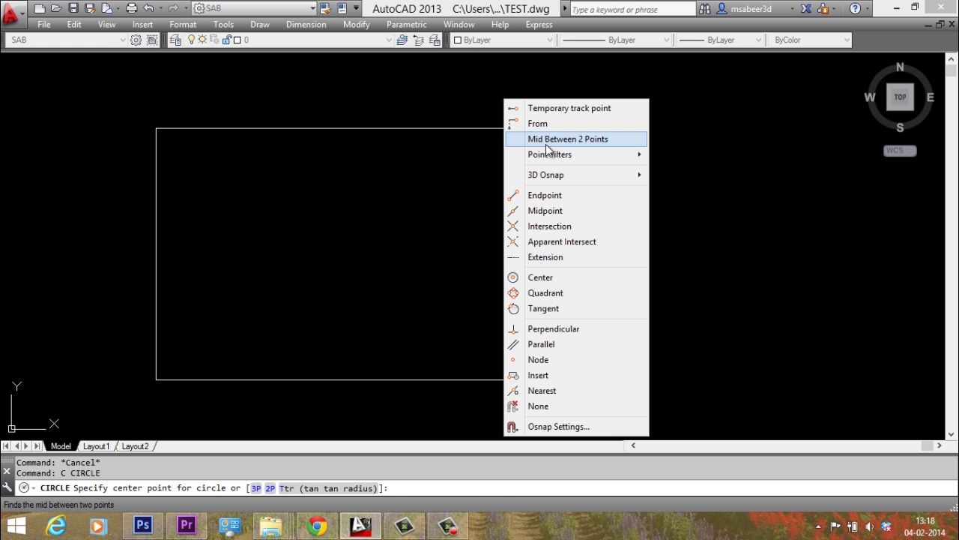
pyautogui.moveTo(556, 156)
pyautogui.click(664, 154)
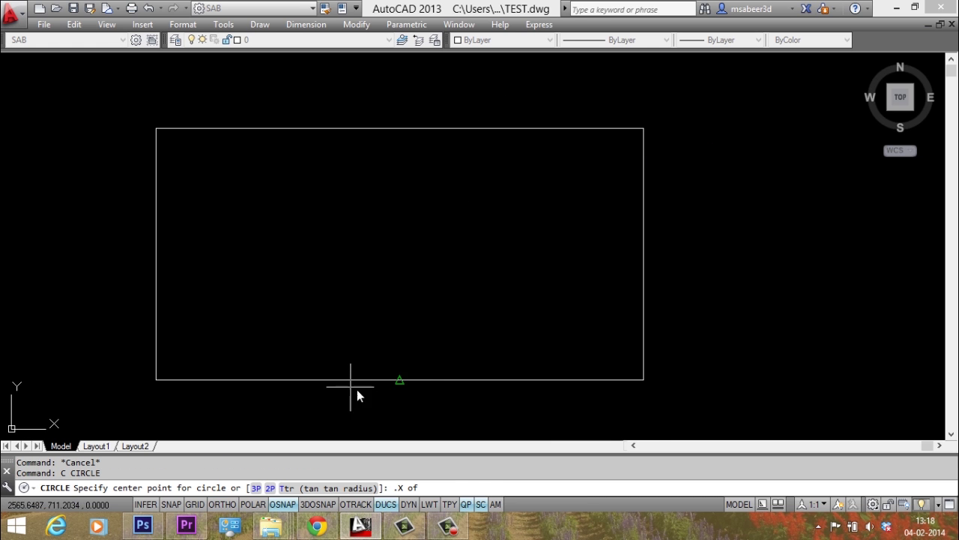
pyautogui.click(413, 381)
pyautogui.keyDown('shift'); pyautogui.rightClick(550, 152); pyautogui.keyUp('shift')
pyautogui.moveTo(608, 209)
pyautogui.click(718, 222)
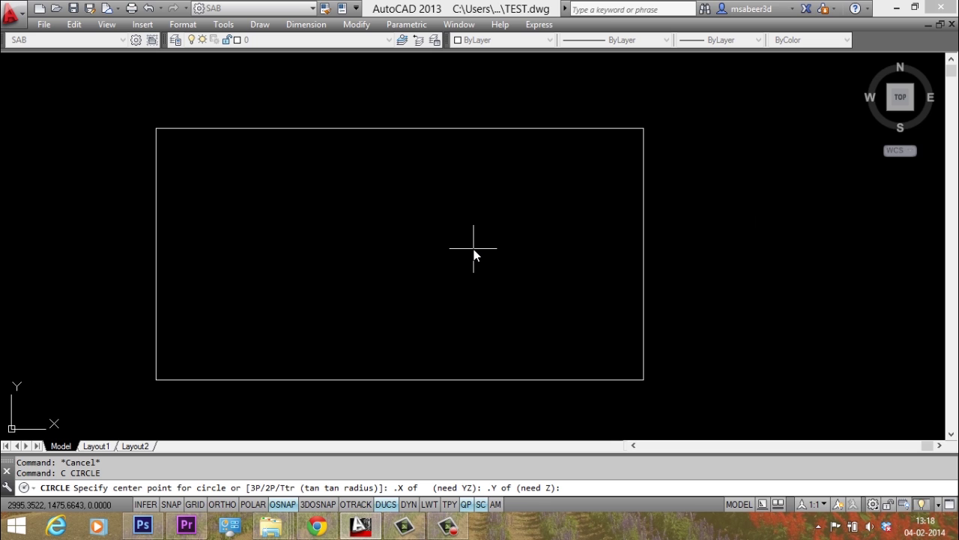
pyautogui.write('0')
pyautogui.press('Return')
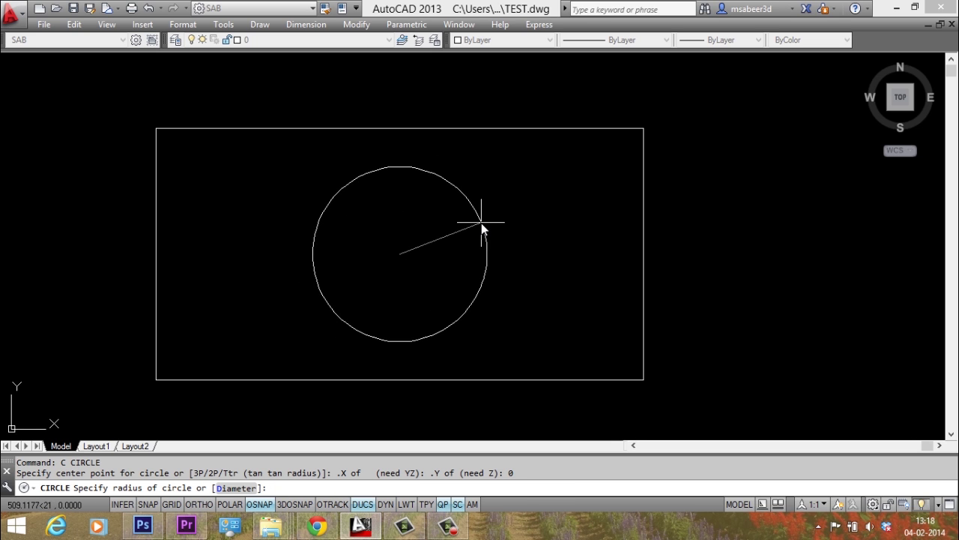
pyautogui.click(481, 222)
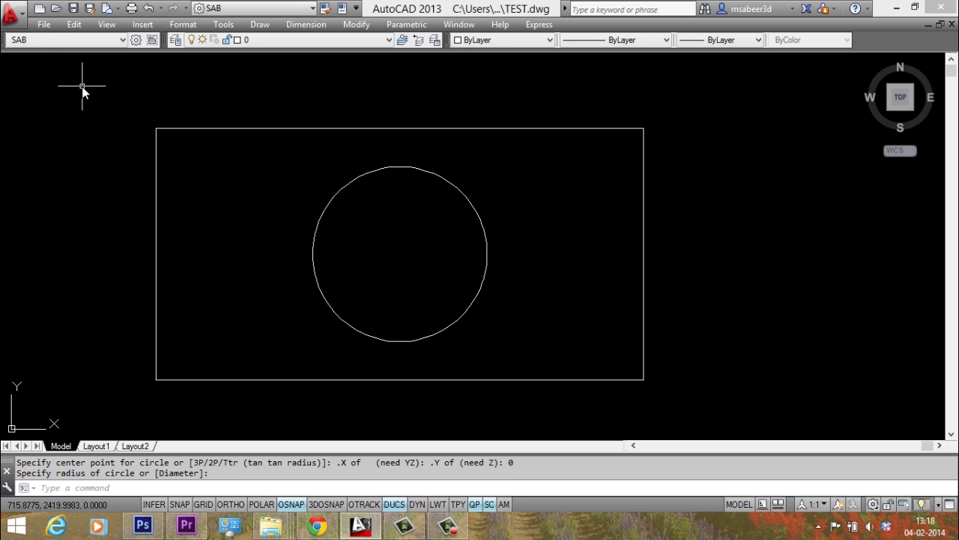
pyautogui.hotkey('ctrl', 's')
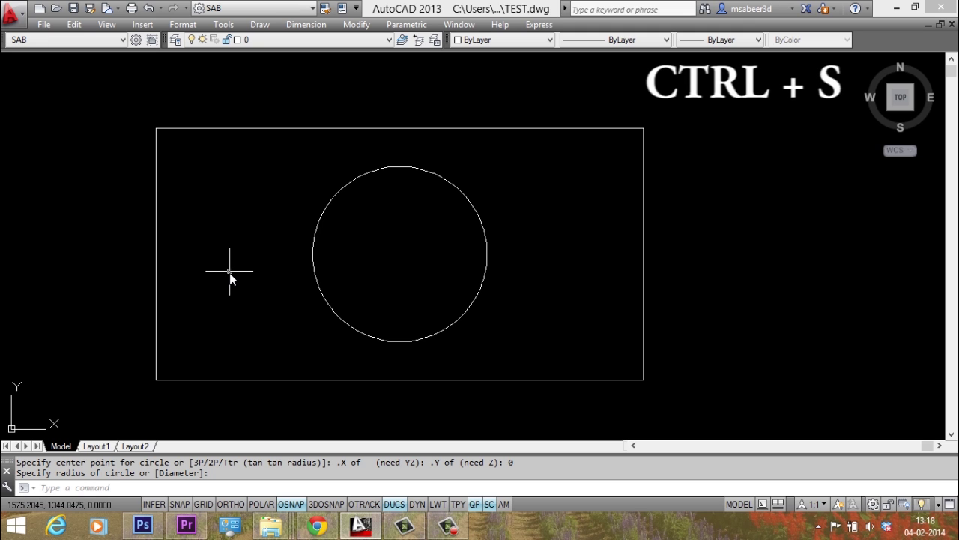
pyautogui.hotkey('ctrl', 's')
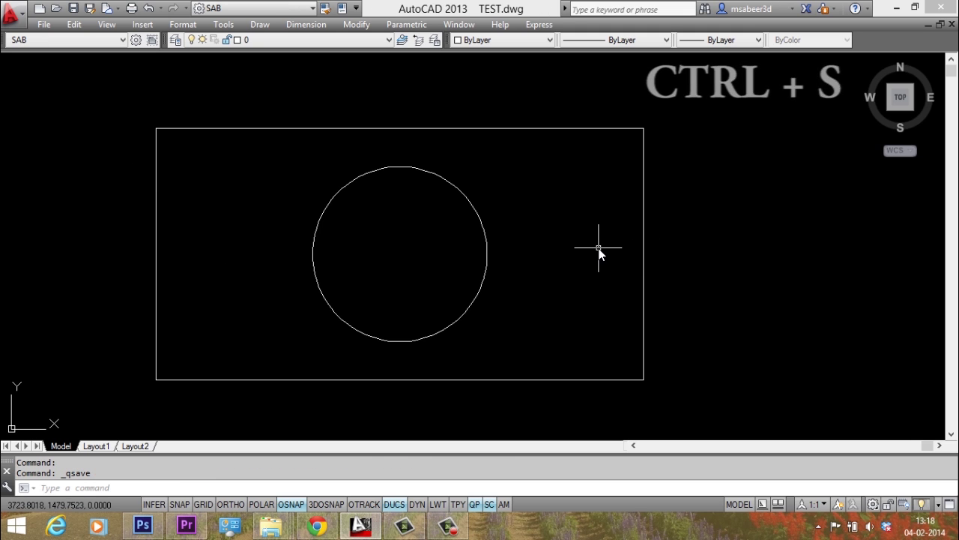
# Minimise AutoCAD and select the TEST.bak backup file on the desktop.
pyautogui.click(898, 8)
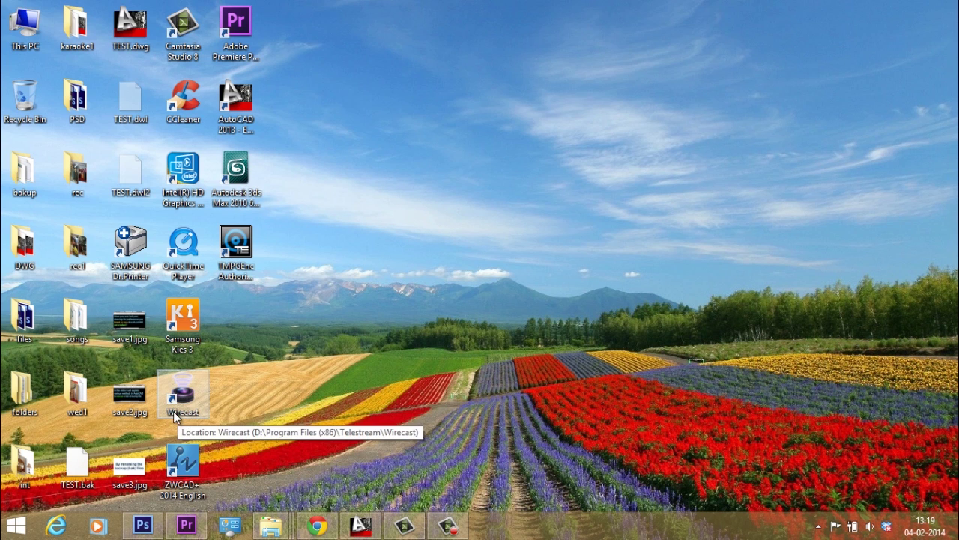
pyautogui.click(84, 482)
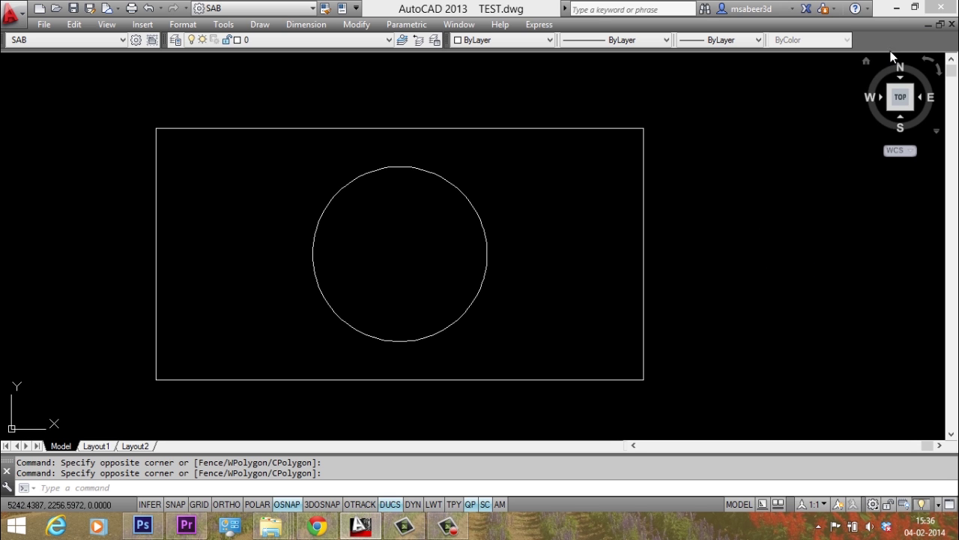
# Rename the desktop backup TEST.bak to TEST1.DWG, accepting the extension-change warning.
pyautogui.click(897, 8)
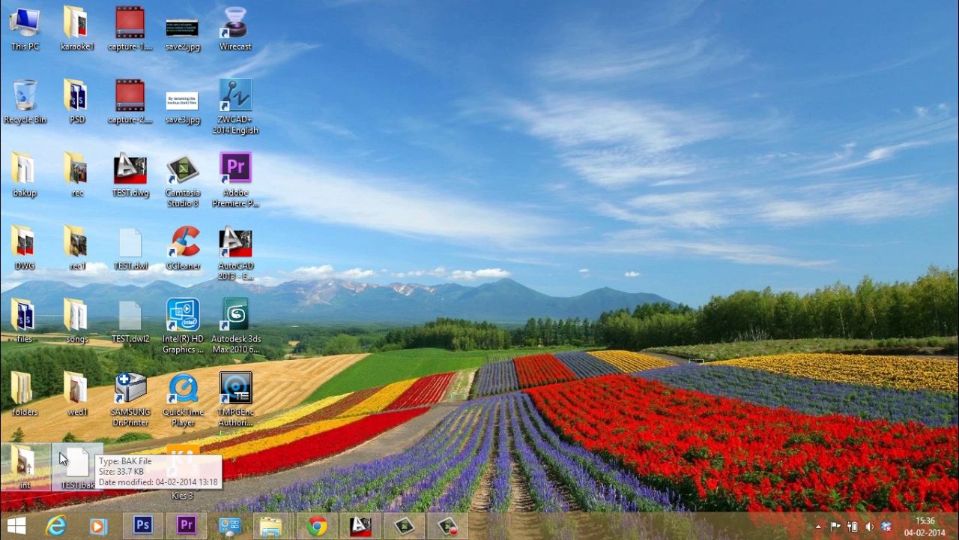
pyautogui.rightClick(78, 466)
pyautogui.click(105, 433)
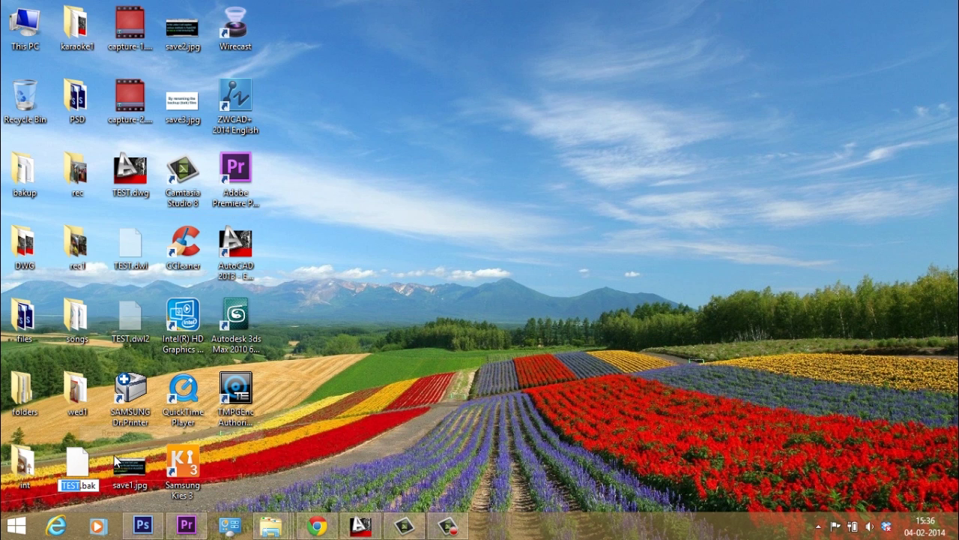
pyautogui.click(79, 486)
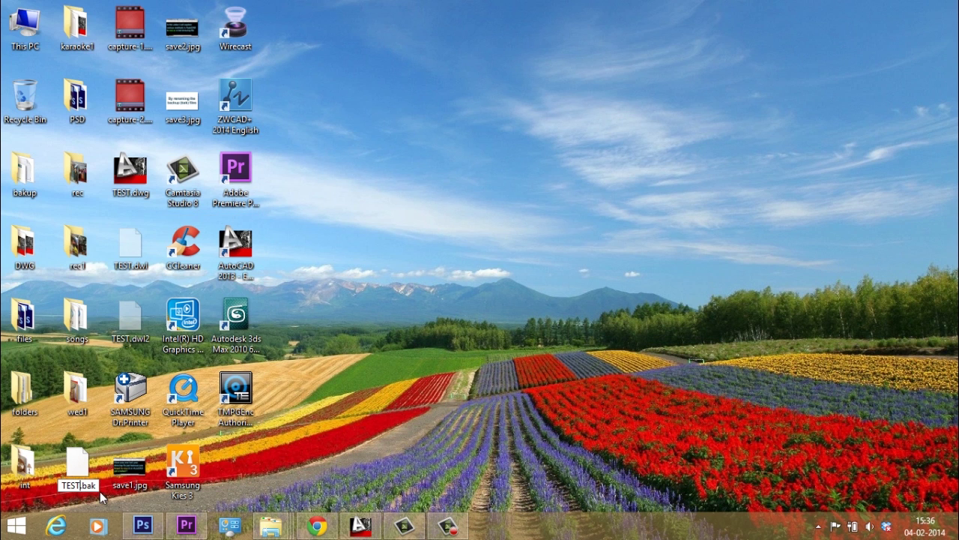
pyautogui.write('1')
pyautogui.moveTo(84, 486); pyautogui.dragTo(113, 488)
pyautogui.write('DWG')
pyautogui.press('Return')
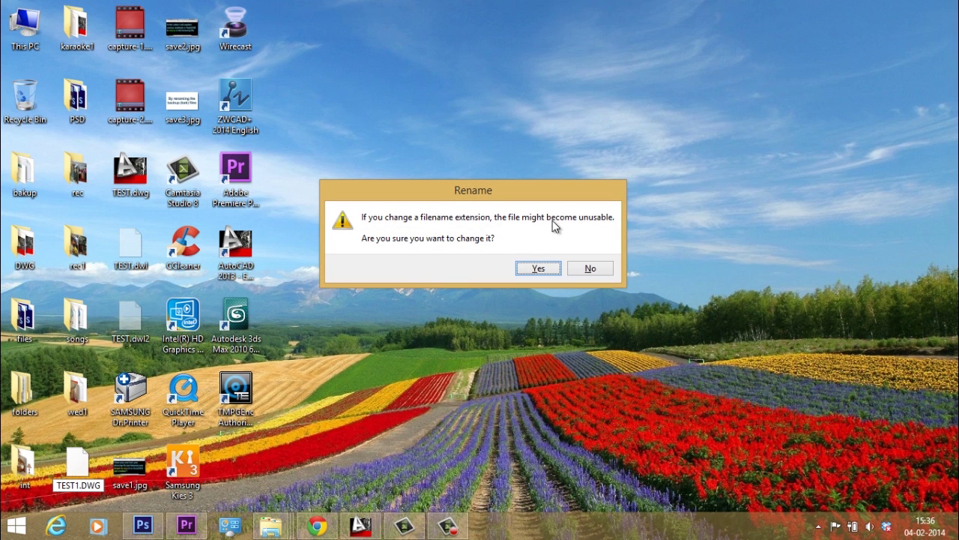
pyautogui.click(538, 269)
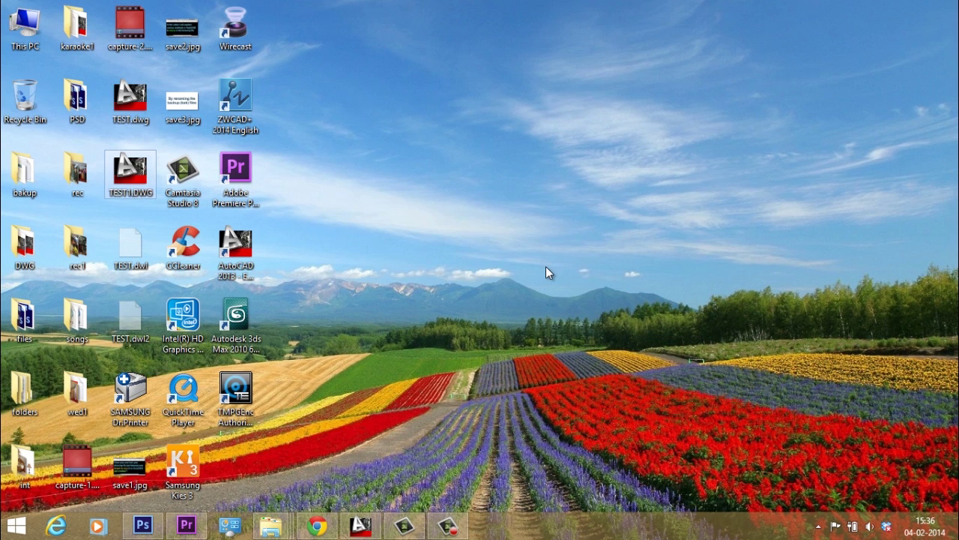
# Open TEST1.DWG in AutoCAD, then switch back to TEST.dwg from the Window list.
pyautogui.doubleClick(129, 187)
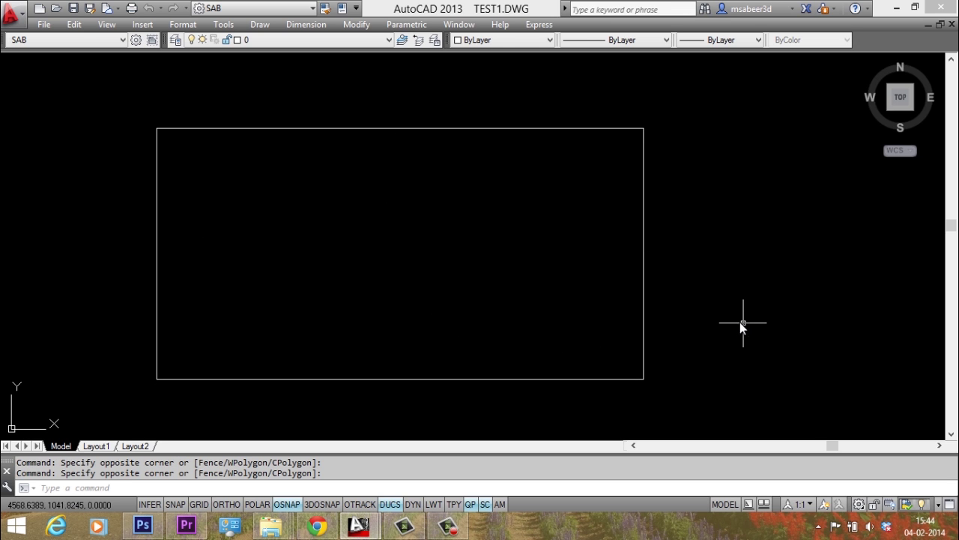
pyautogui.click(459, 24)
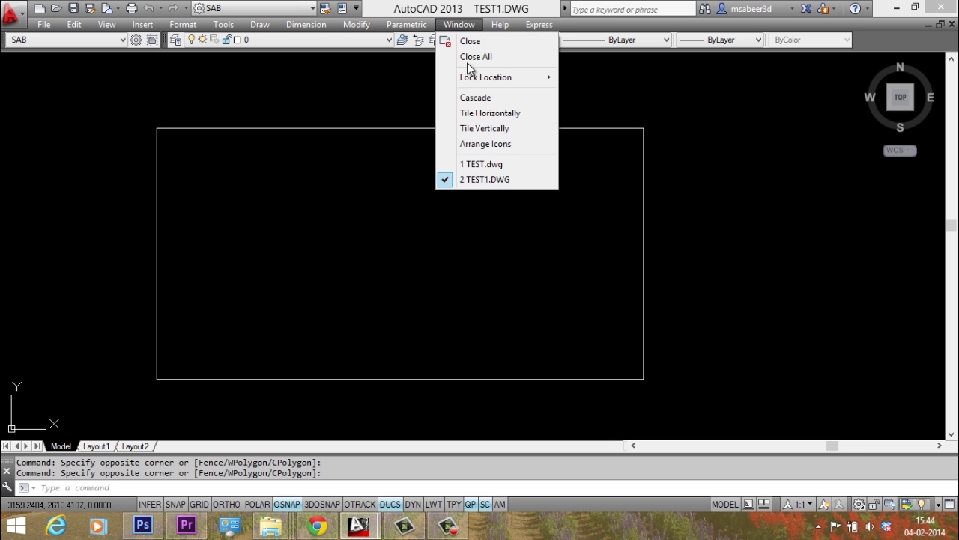
pyautogui.click(480, 164)
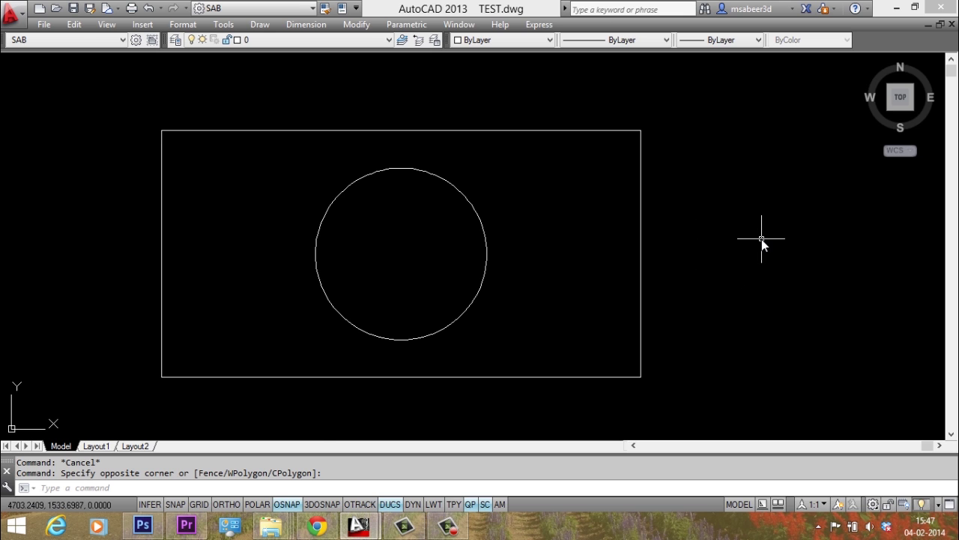
pyautogui.click(134, 488)
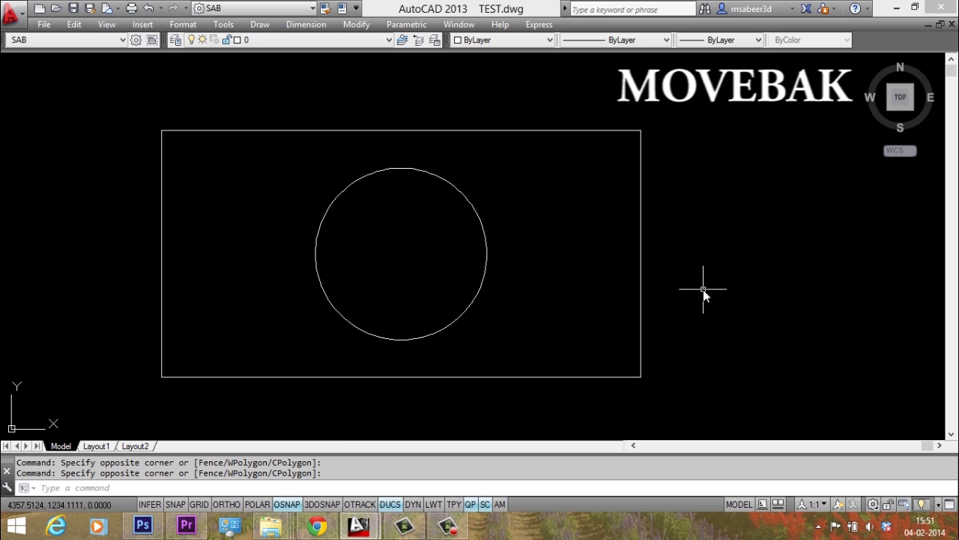
pyautogui.click(539, 24)
pyautogui.click(712, 178)
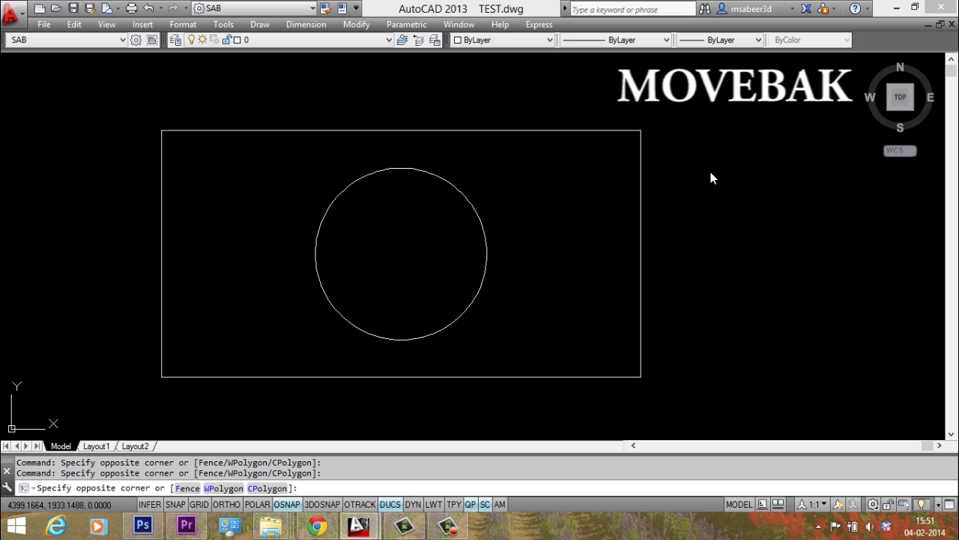
pyautogui.click(733, 224)
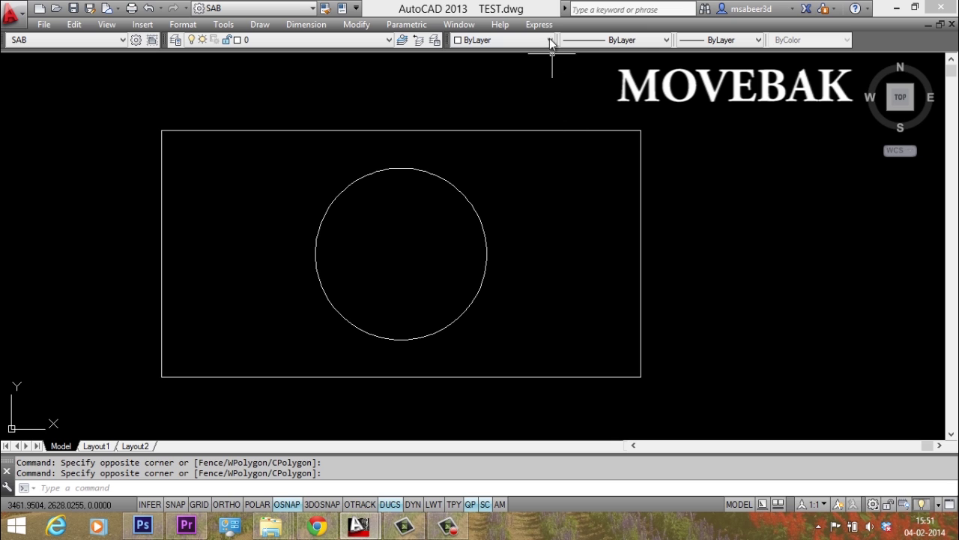
pyautogui.click(546, 24)
pyautogui.click(717, 212)
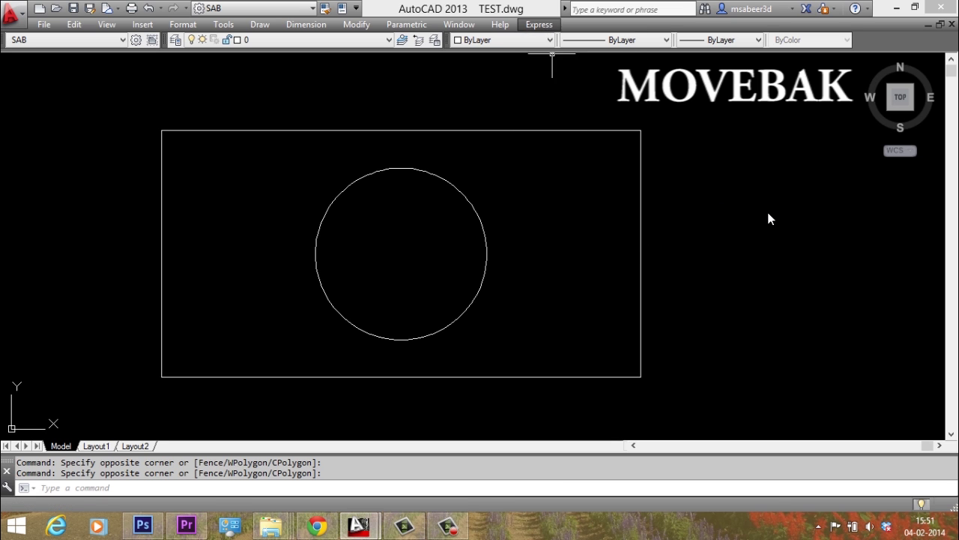
pyautogui.click(727, 275)
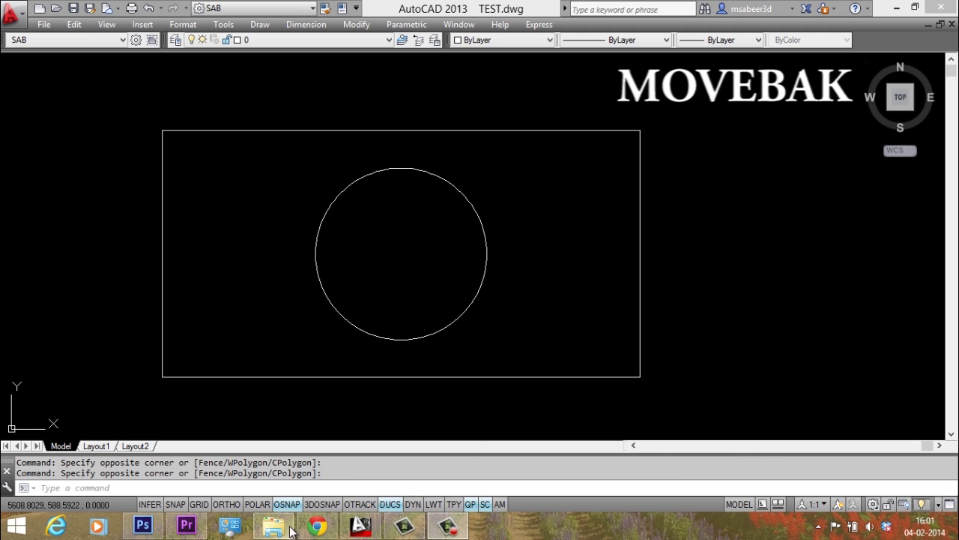
pyautogui.click(290, 531)
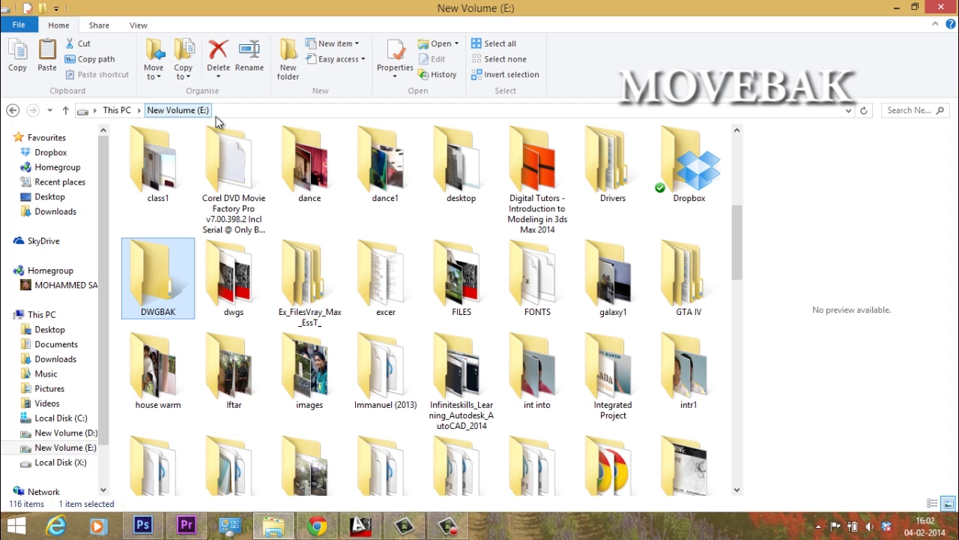
pyautogui.click(895, 7)
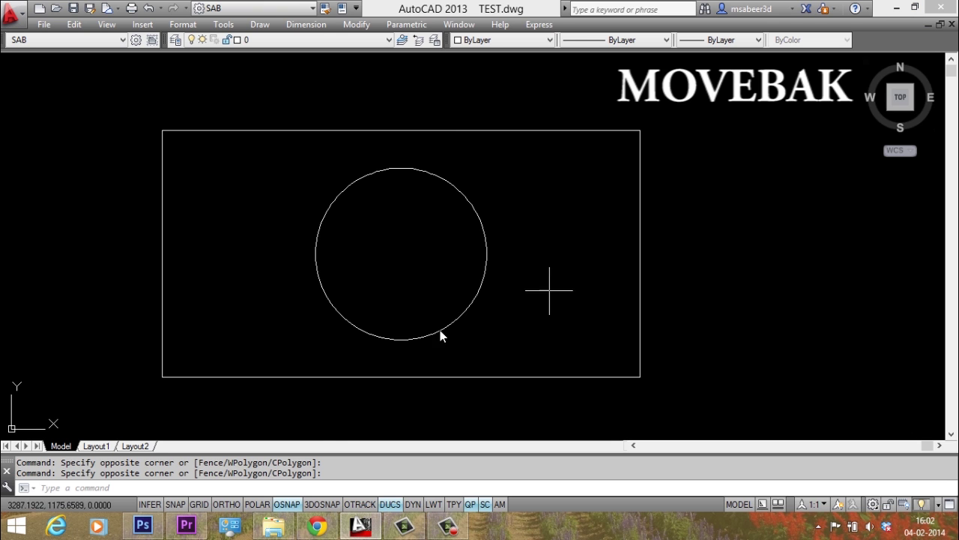
# Set MOVEBAK to E:\DWGBAK so backup files go to that folder.
pyautogui.click(158, 489)
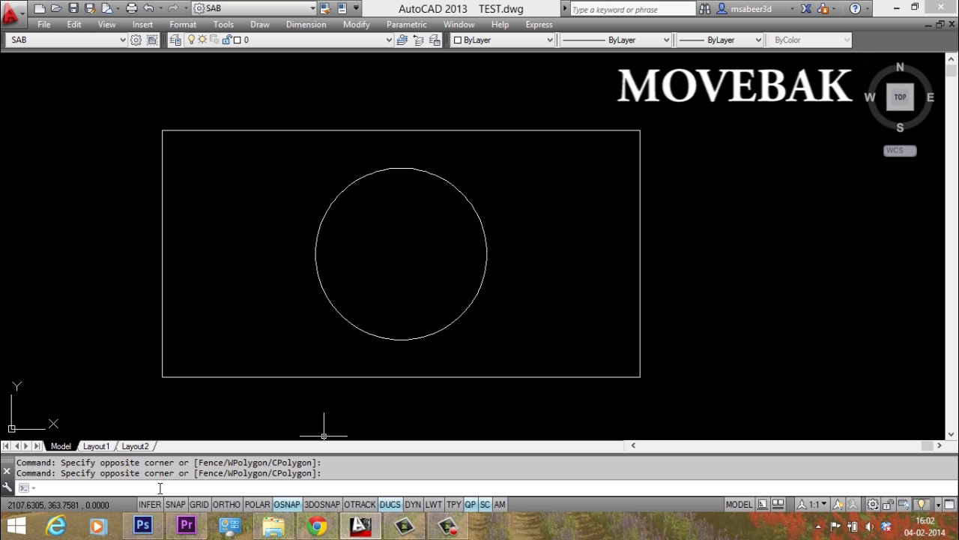
pyautogui.write('movebak')
pyautogui.press('Return')
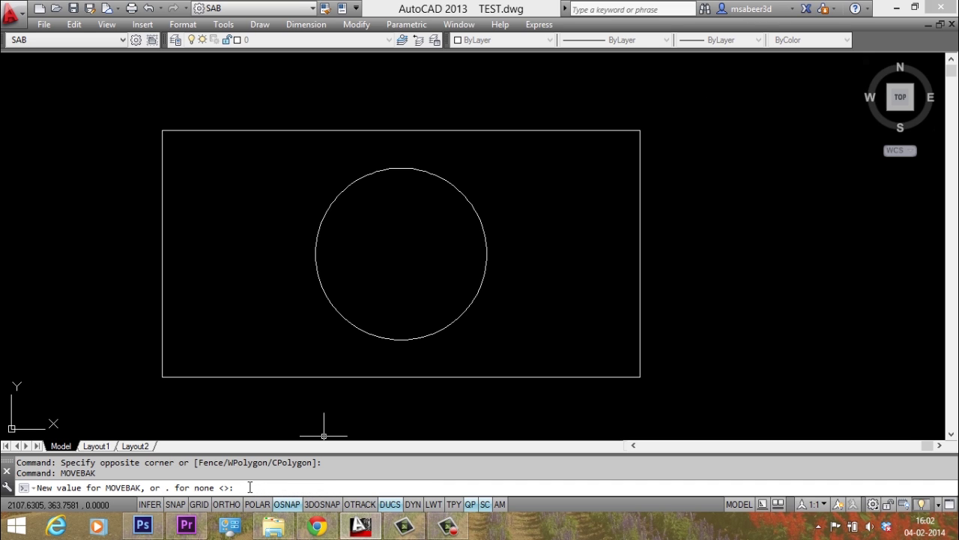
pyautogui.write('E:\\DWGBAK')
pyautogui.press('Return')
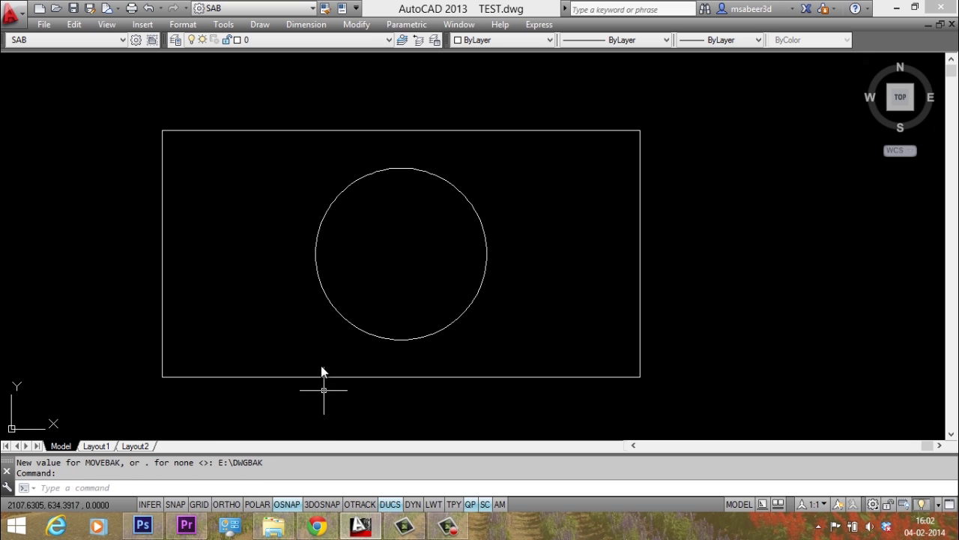
# In a southwest isometric view, move the circle straight up with Ortho, then save the drawing.
pyautogui.click(890, 115)
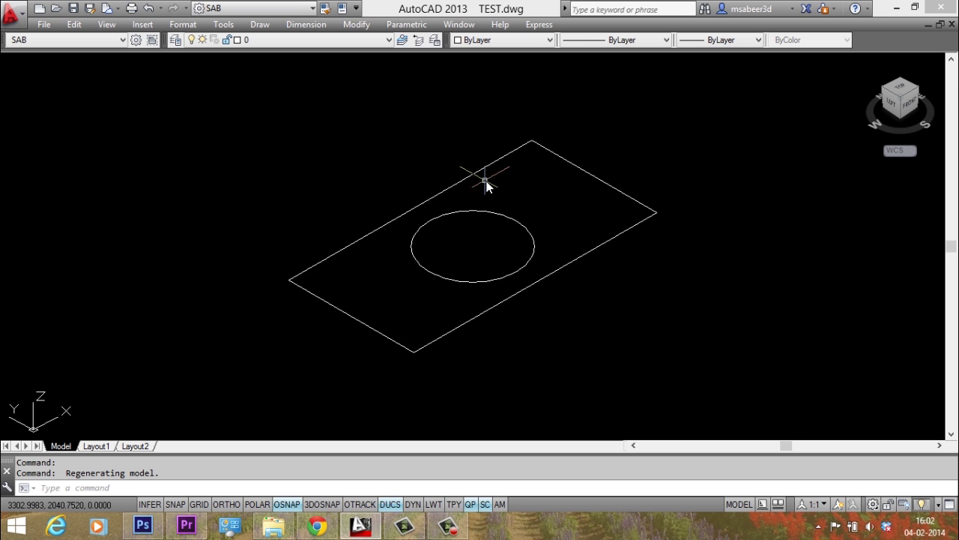
pyautogui.write('m')
pyautogui.press('Return')
pyautogui.click(576, 326)
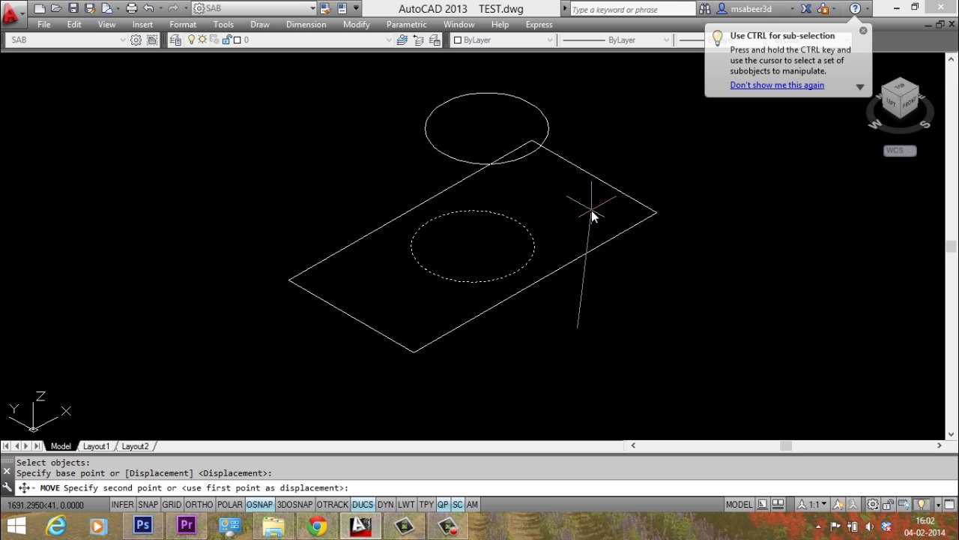
pyautogui.press('F8')
pyautogui.press('Escape')
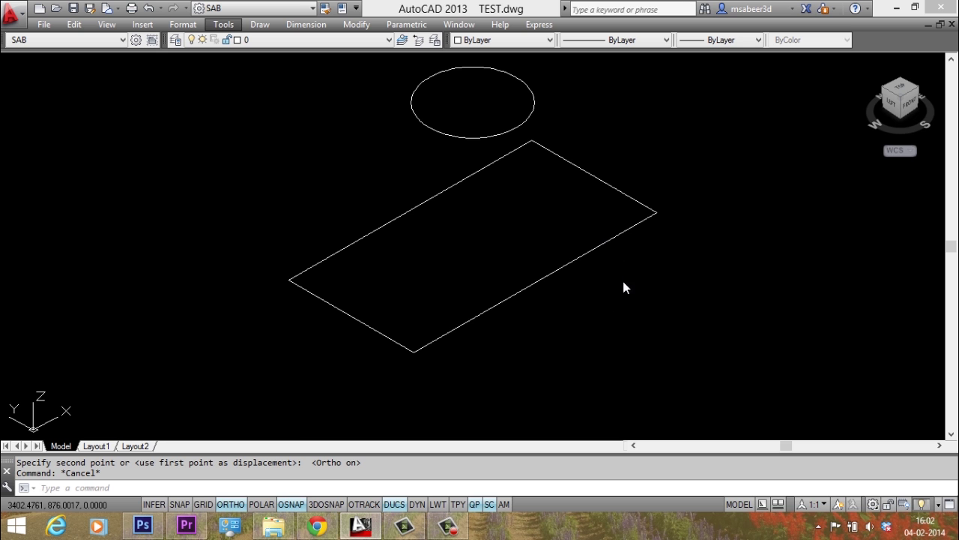
pyautogui.moveTo(601, 313); pyautogui.dragTo(426, 410)
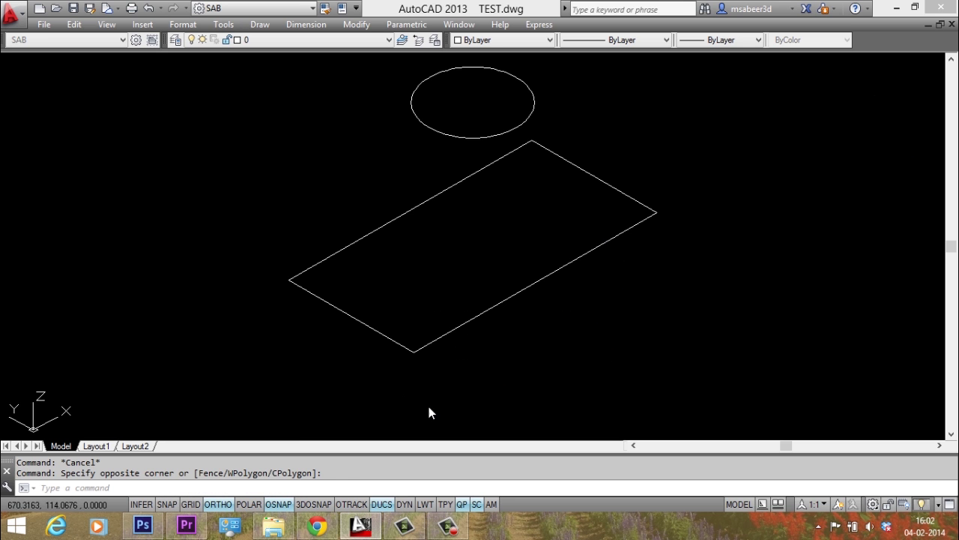
pyautogui.hotkey('ctrl', 's')
# Open E:\DWGBAK in File Explorer and check the TEST.bak backup file there.
pyautogui.click(894, 8)
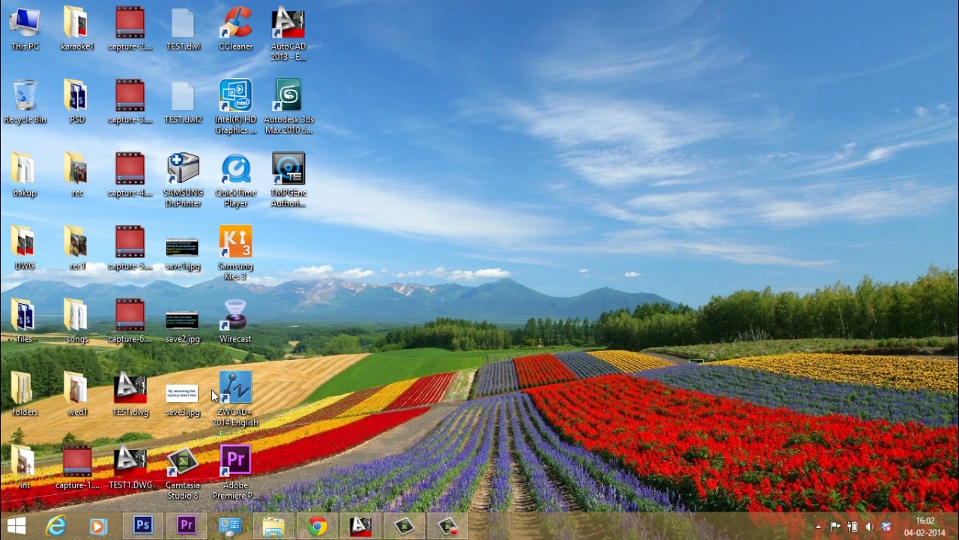
pyautogui.click(275, 527)
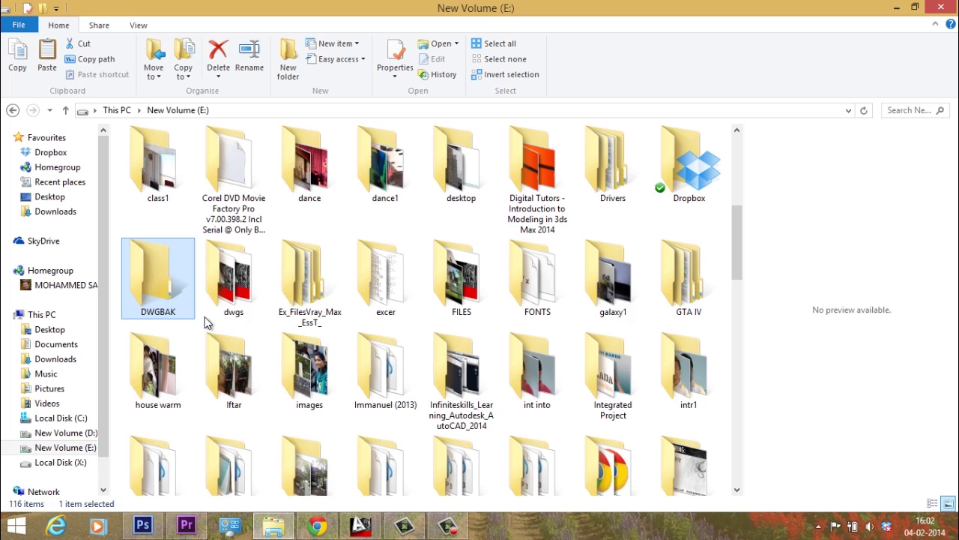
pyautogui.doubleClick(162, 283)
pyautogui.click(158, 159)
pyautogui.click(160, 173)
pyautogui.click(160, 159)
pyautogui.click(199, 201)
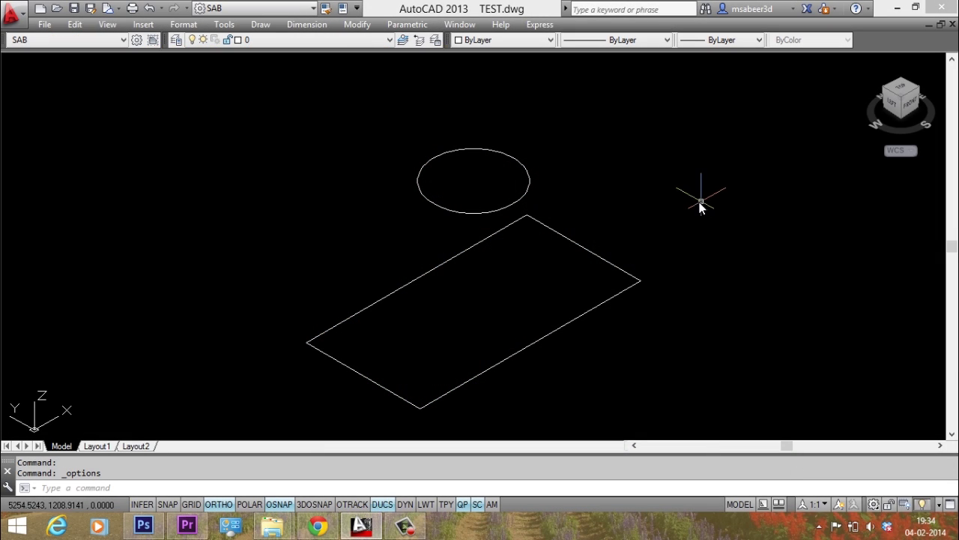
# In Options, change Minutes between saves from 10 to 5 and apply.
pyautogui.rightClick(676, 138)
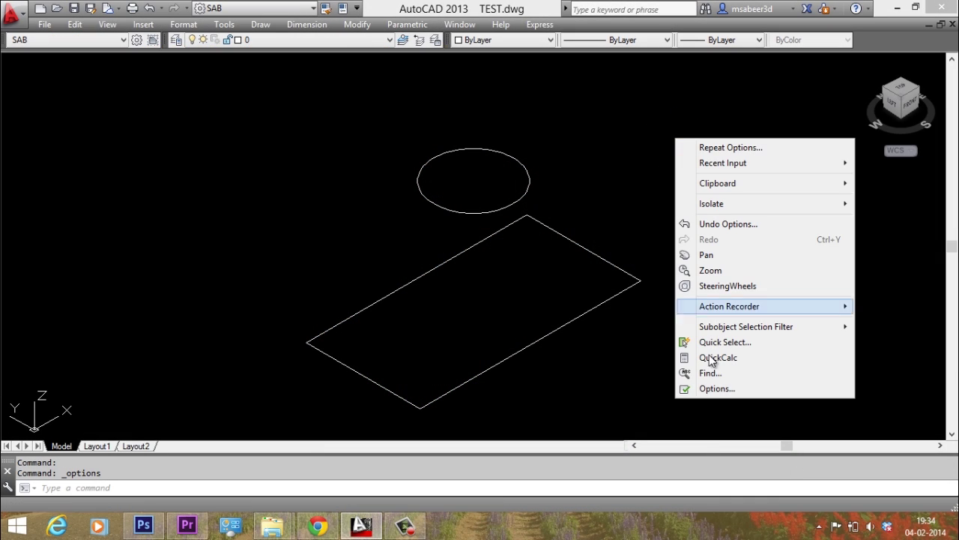
pyautogui.click(709, 387)
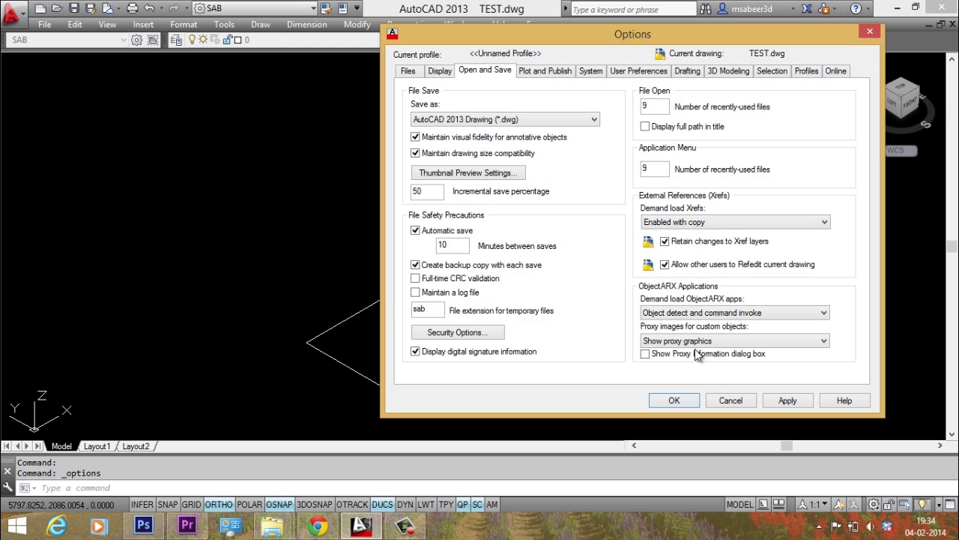
pyautogui.moveTo(613, 42); pyautogui.dragTo(668, 67)
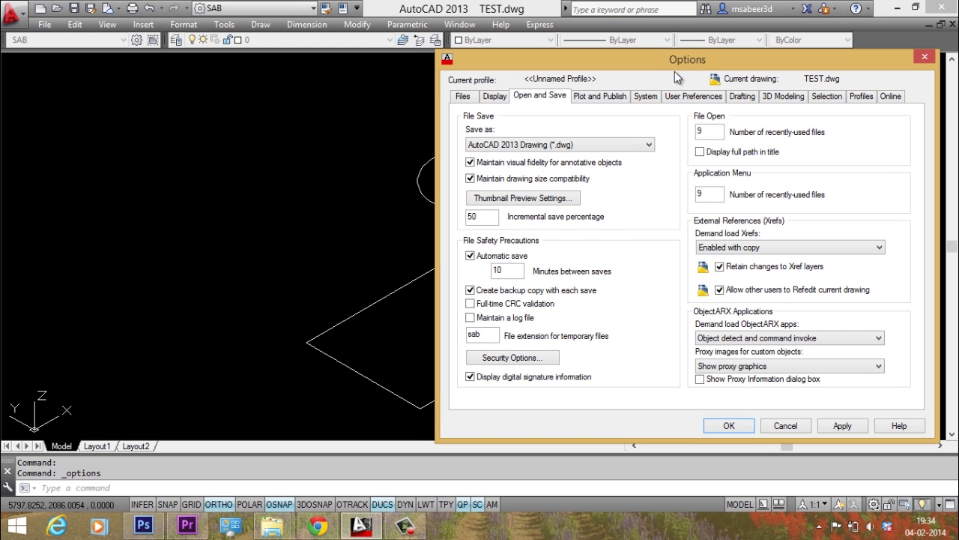
pyautogui.click(508, 271)
pyautogui.moveTo(509, 272); pyautogui.dragTo(459, 278)
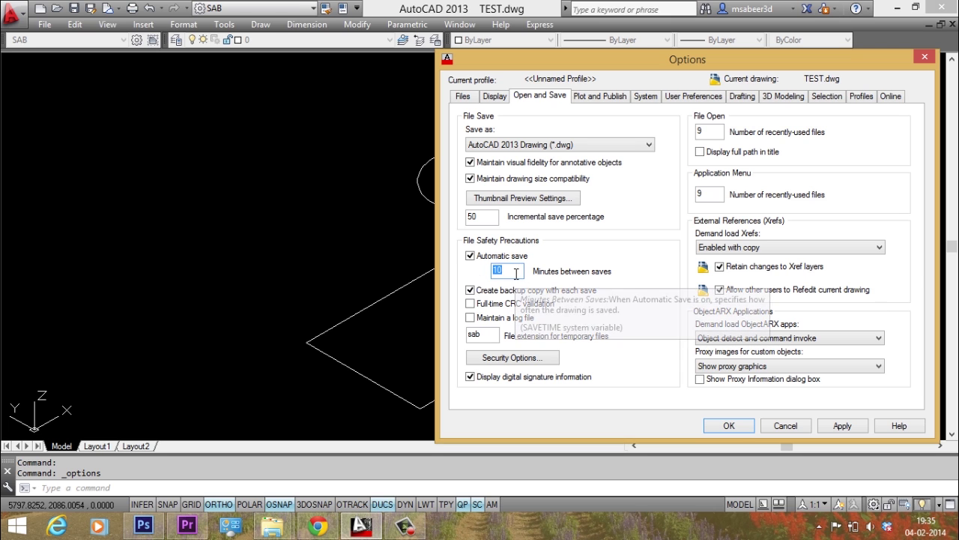
pyautogui.write('5')
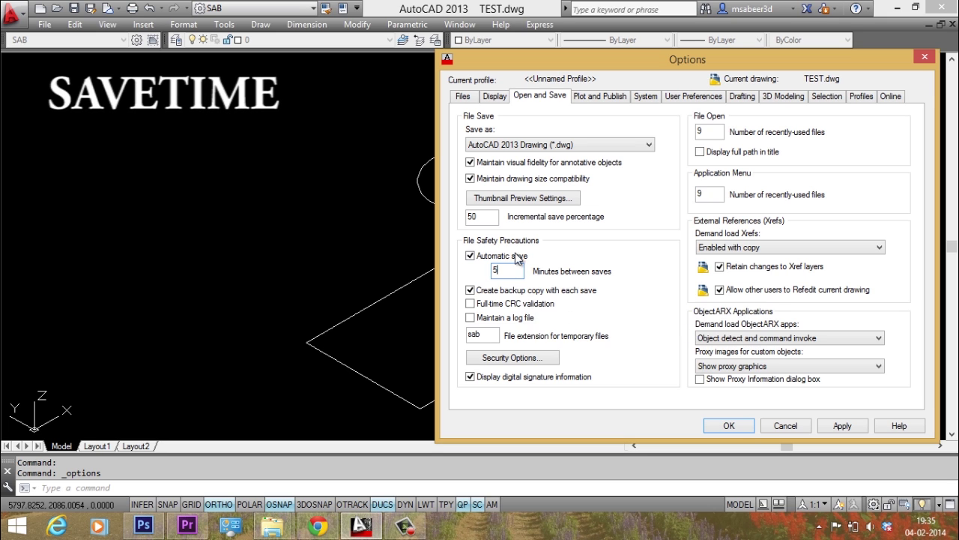
pyautogui.click(854, 428)
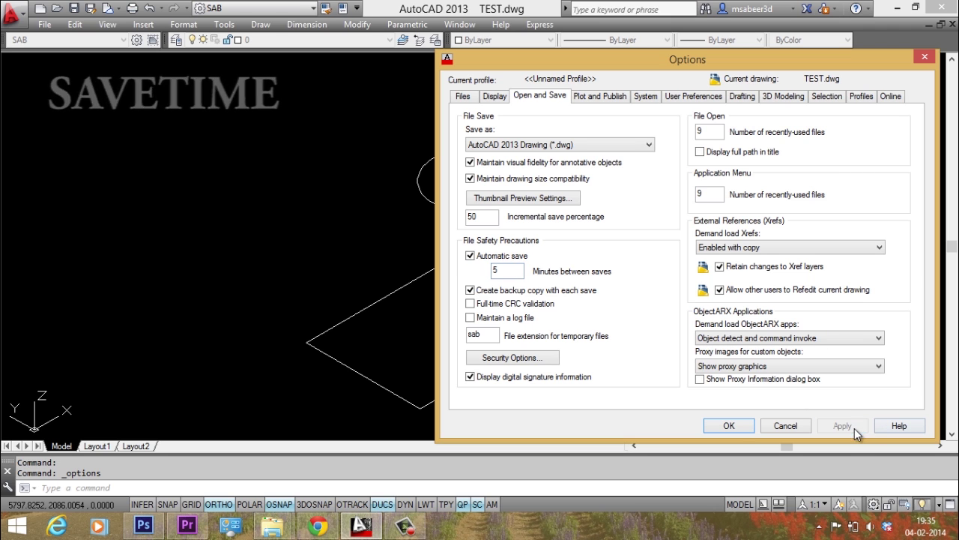
# Verify the Automatic Save File Location is E:\DWG on the Files tab, then confirm with OK.
pyautogui.click(463, 98)
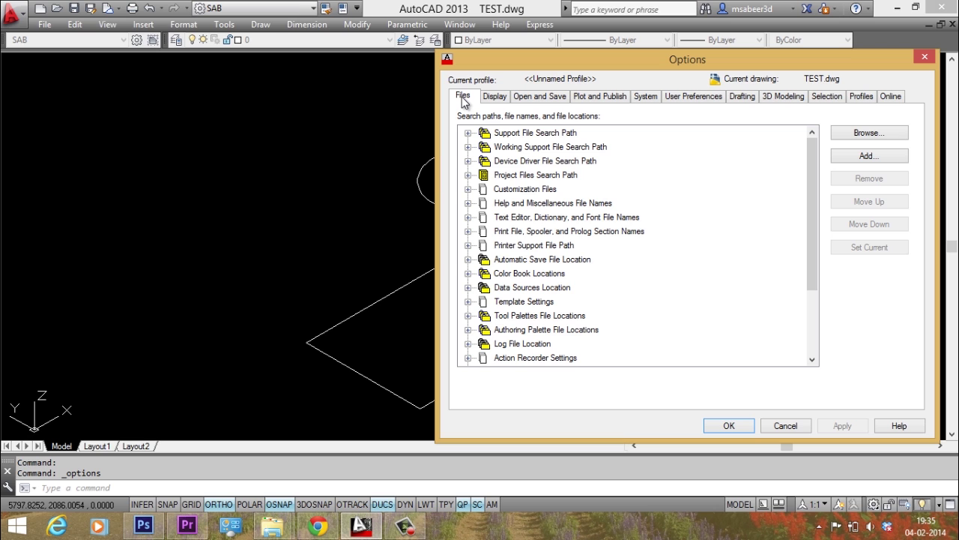
pyautogui.doubleClick(484, 260)
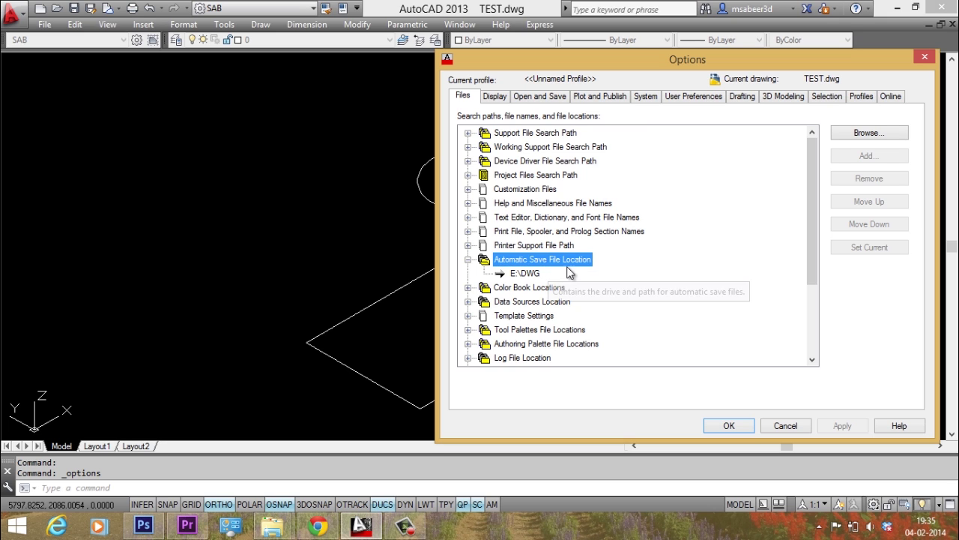
pyautogui.click(525, 274)
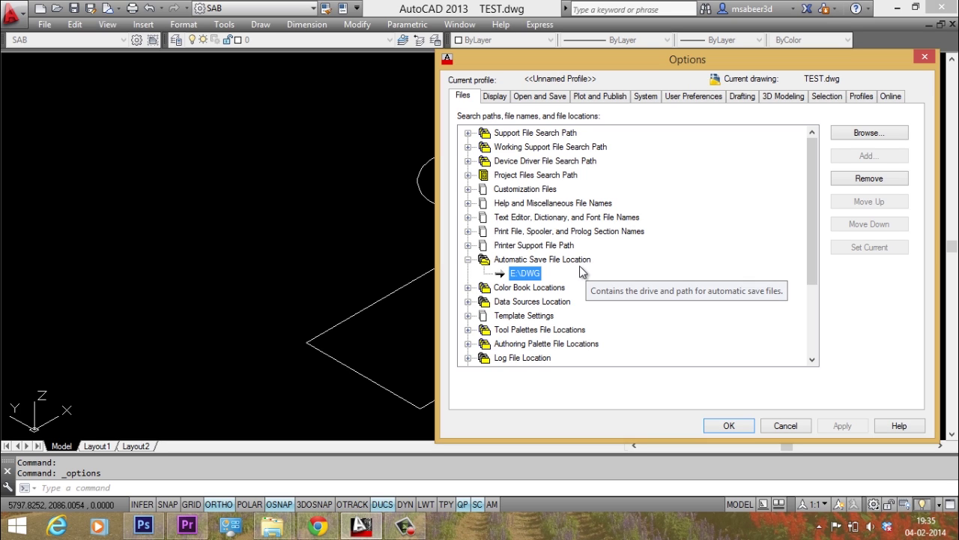
pyautogui.click(729, 426)
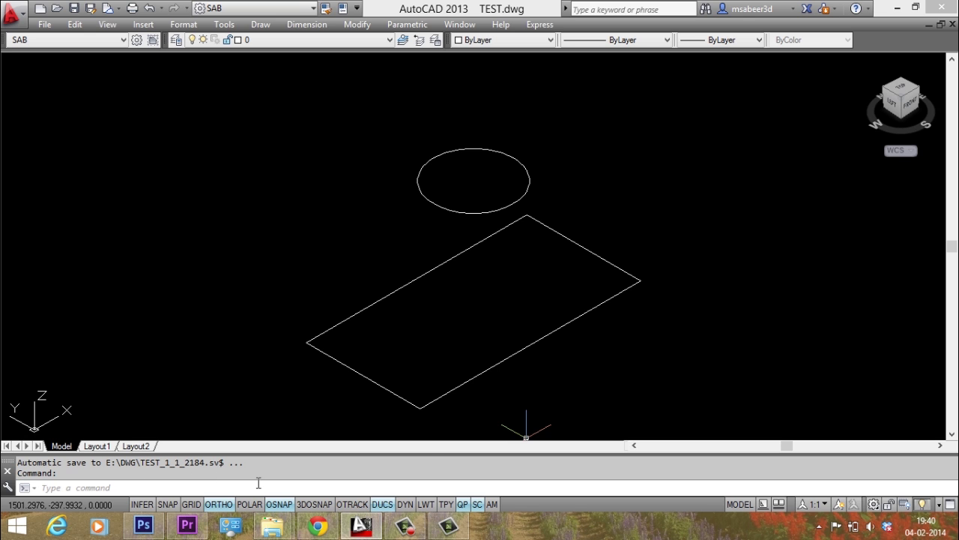
# In File Explorer, go from drive E: into the DWG folder and select the TEST_1_1_2184.sv$ autosave.
pyautogui.moveTo(272, 524)
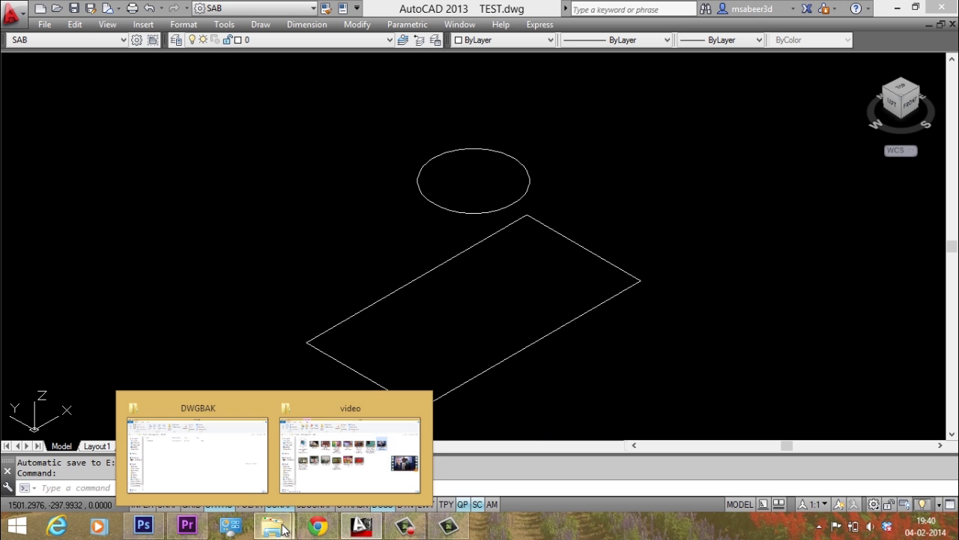
pyautogui.click(332, 463)
pyautogui.click(14, 110)
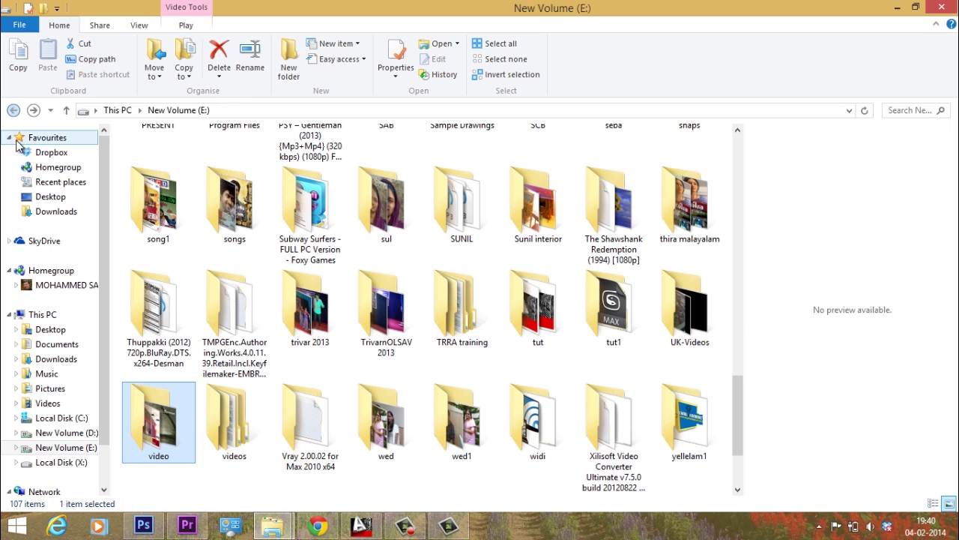
pyautogui.click(322, 203)
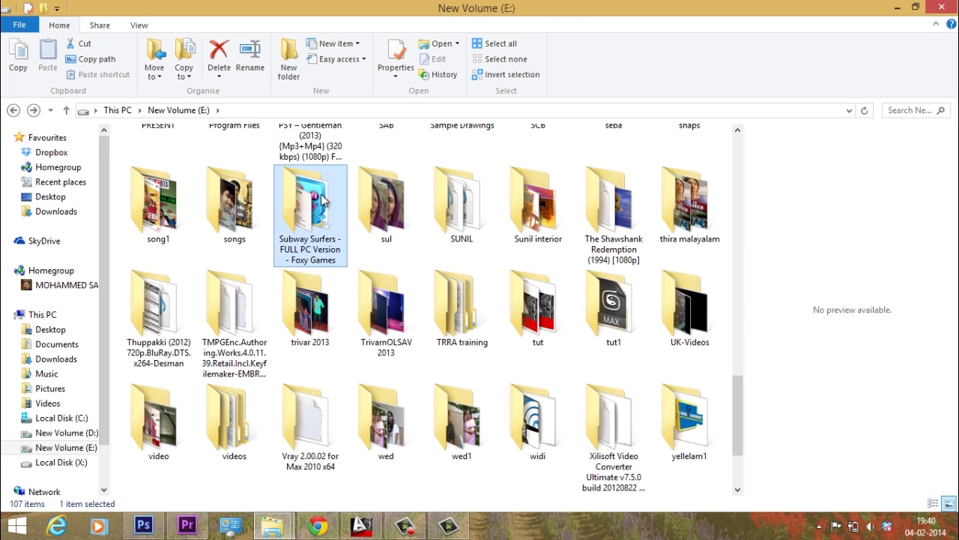
pyautogui.write('dance1')
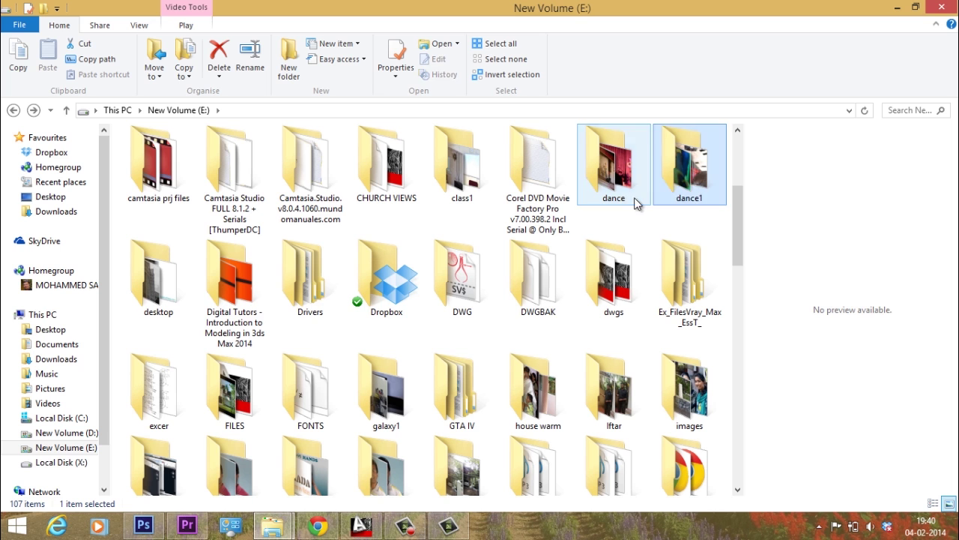
pyautogui.press('d')
pyautogui.press('d')
pyautogui.press('d')
pyautogui.press('d')
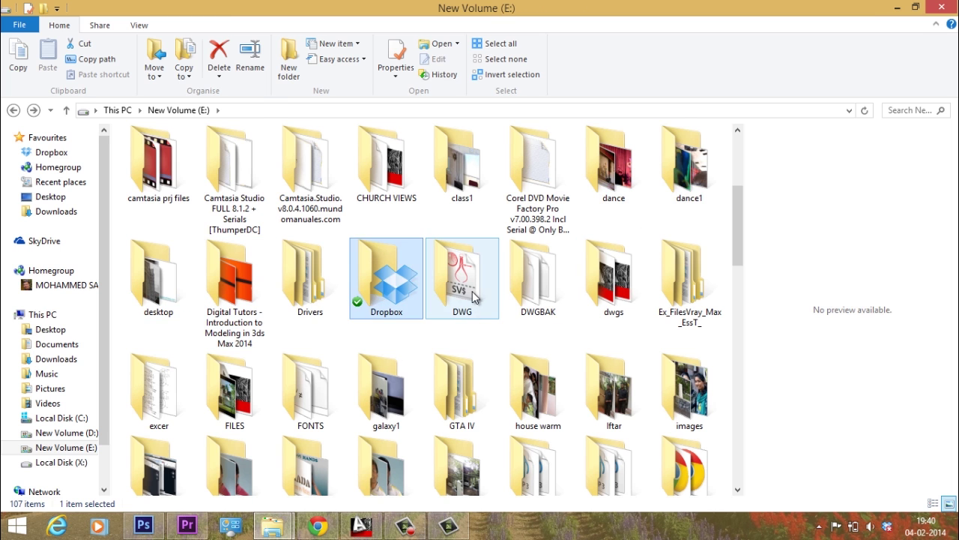
pyautogui.doubleClick(472, 296)
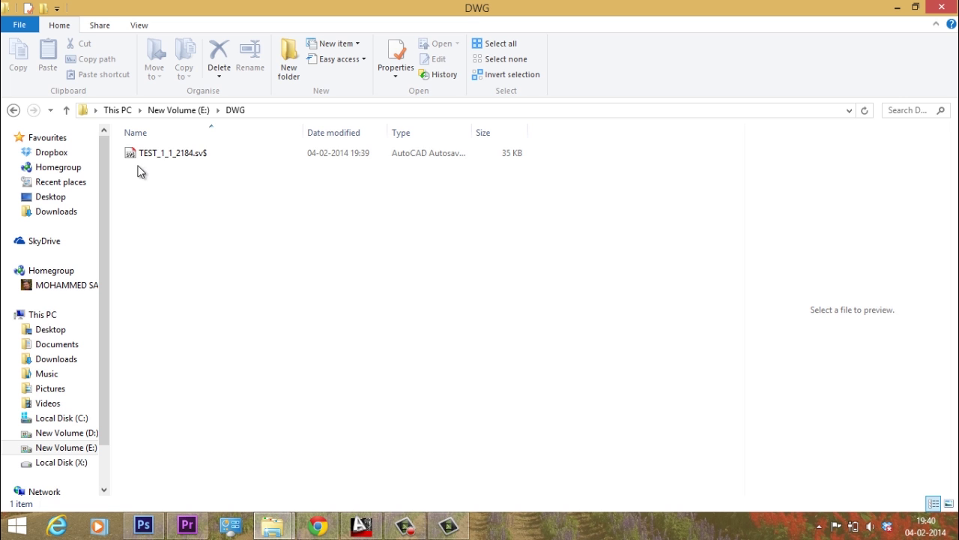
pyautogui.click(197, 161)
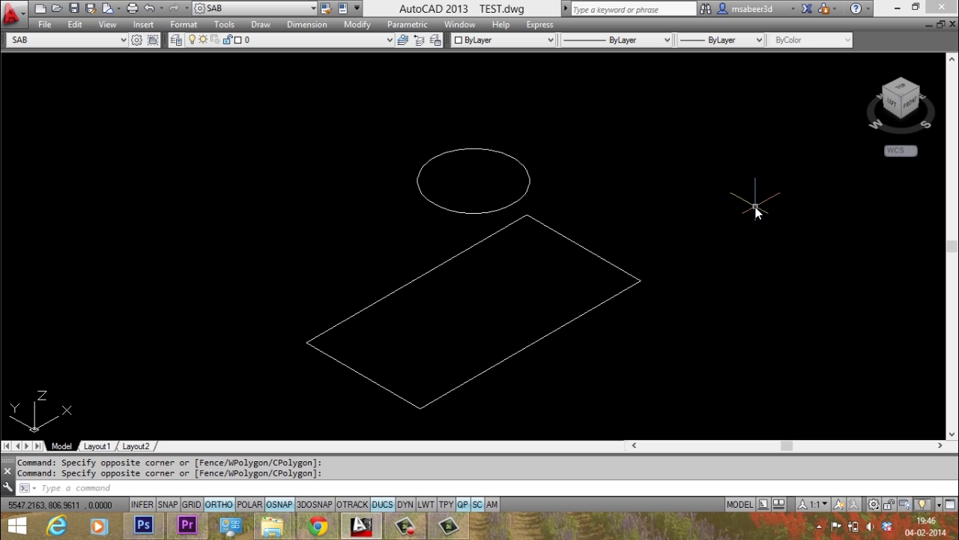
# Save TEST.dwg, check the E:\DWG folder, then bring TEST.dwg back to the front.
pyautogui.click(45, 25)
pyautogui.click(102, 171)
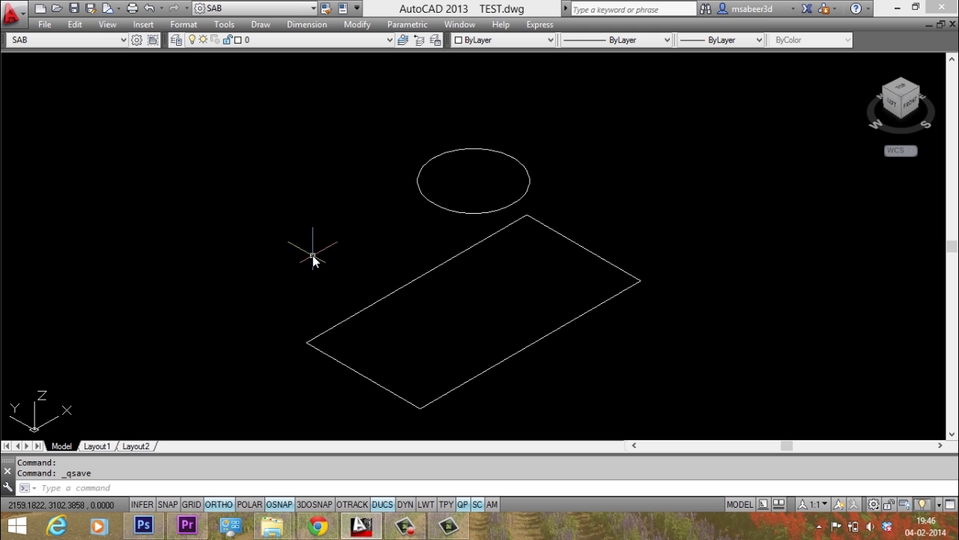
pyautogui.click(897, 7)
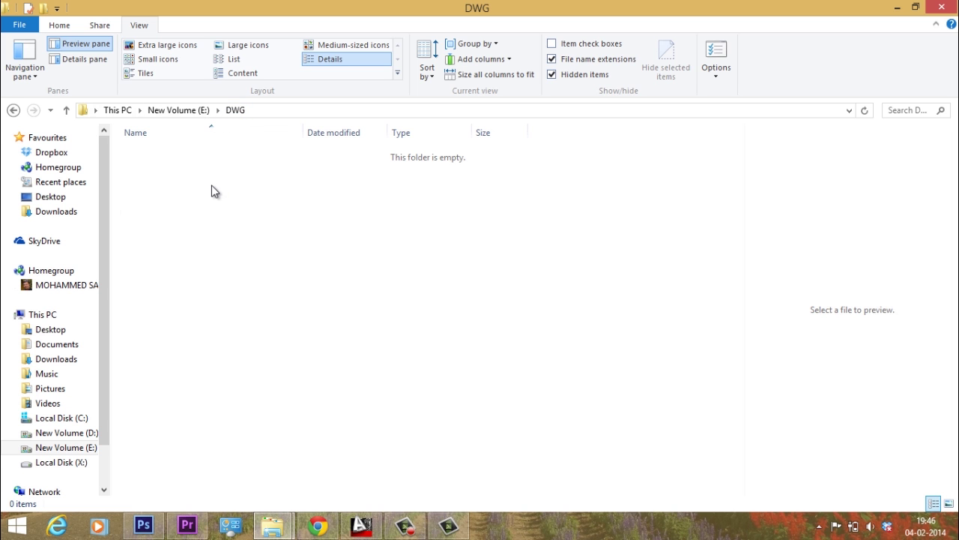
pyautogui.click(361, 525)
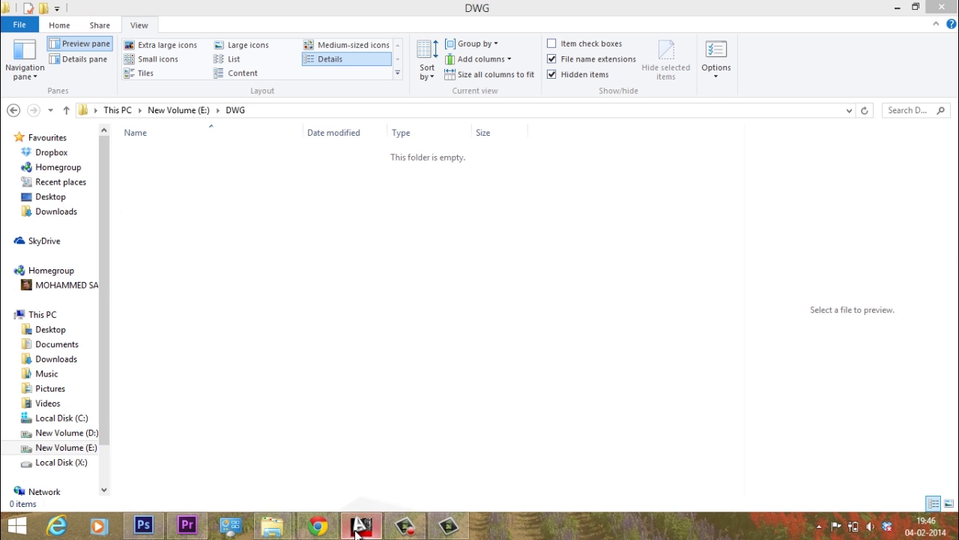
pyautogui.click(105, 219)
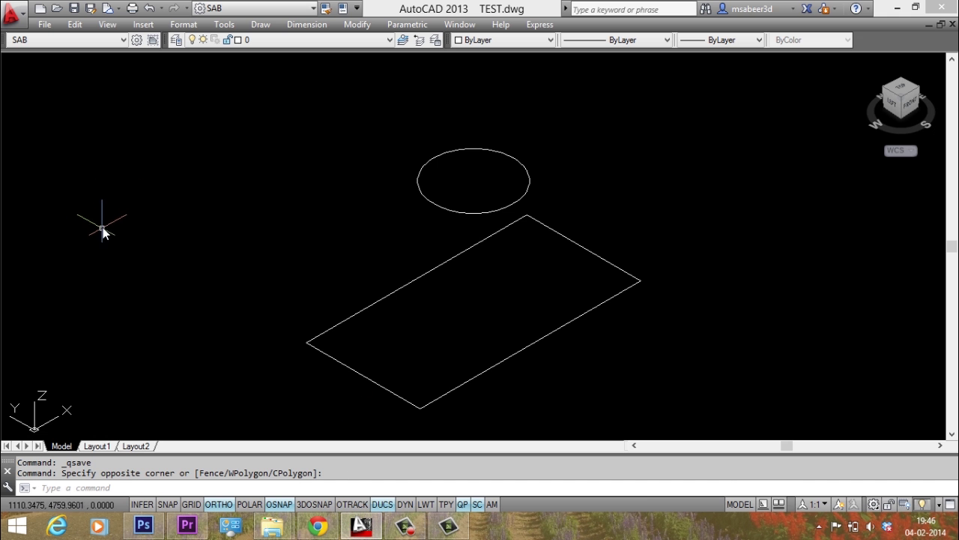
pyautogui.press('Escape')
# Loft a solid through the ellipse and then the rectangle cross sections with LOFT.
pyautogui.click(518, 199)
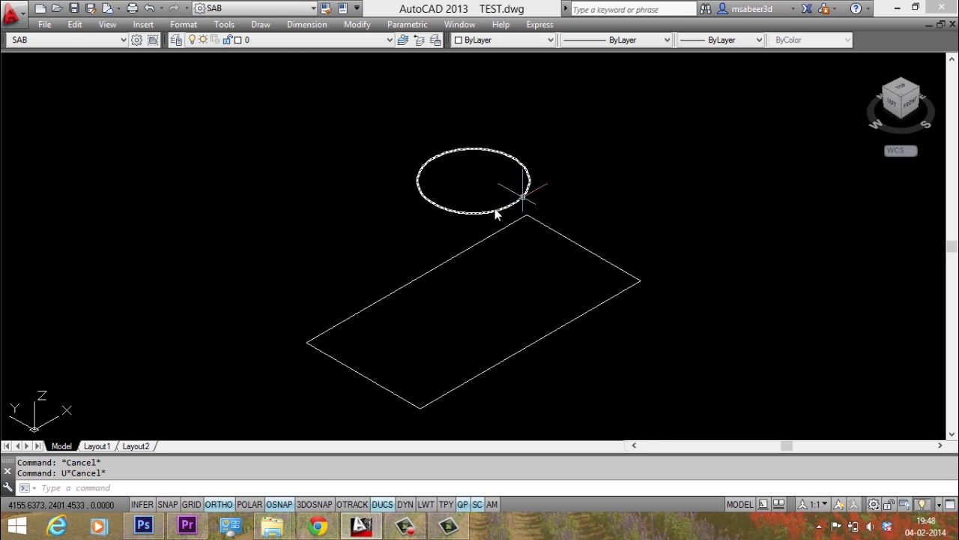
pyautogui.click(82, 489)
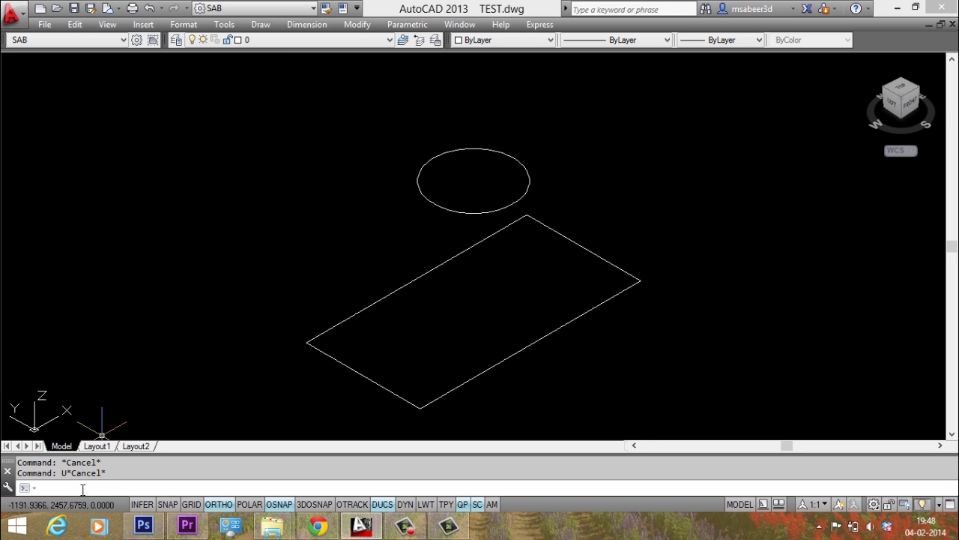
pyautogui.write('LOFT')
pyautogui.press('Return')
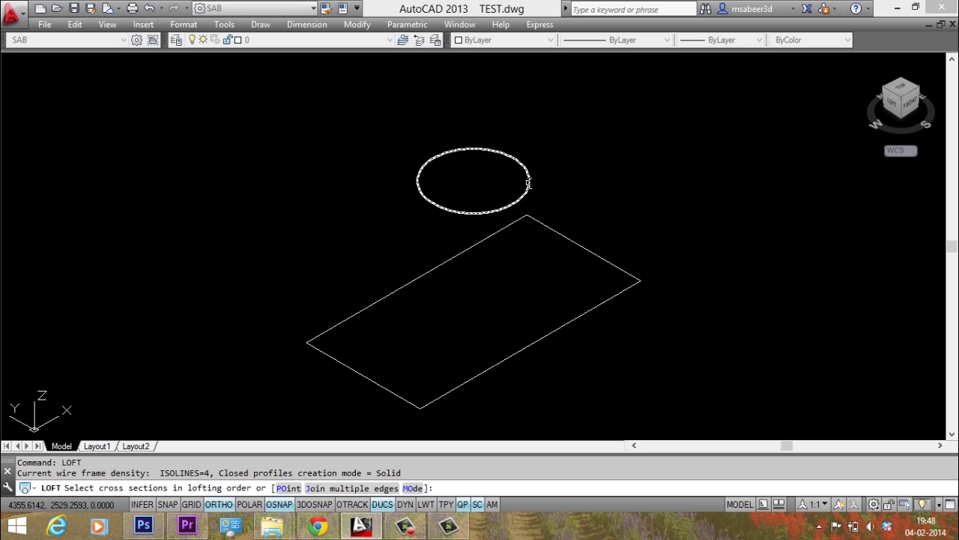
pyautogui.click(530, 187)
pyautogui.click(612, 299)
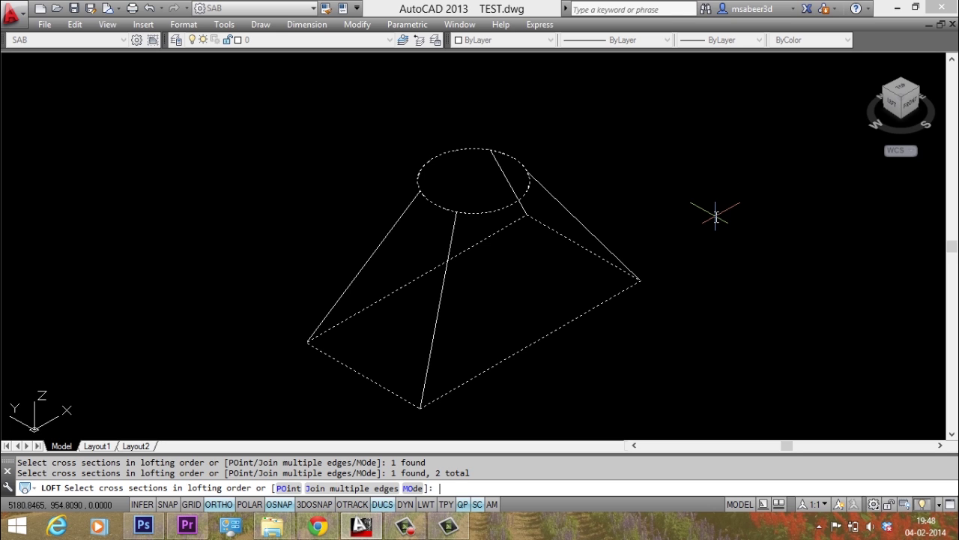
pyautogui.press('Return')
pyautogui.press('Return')
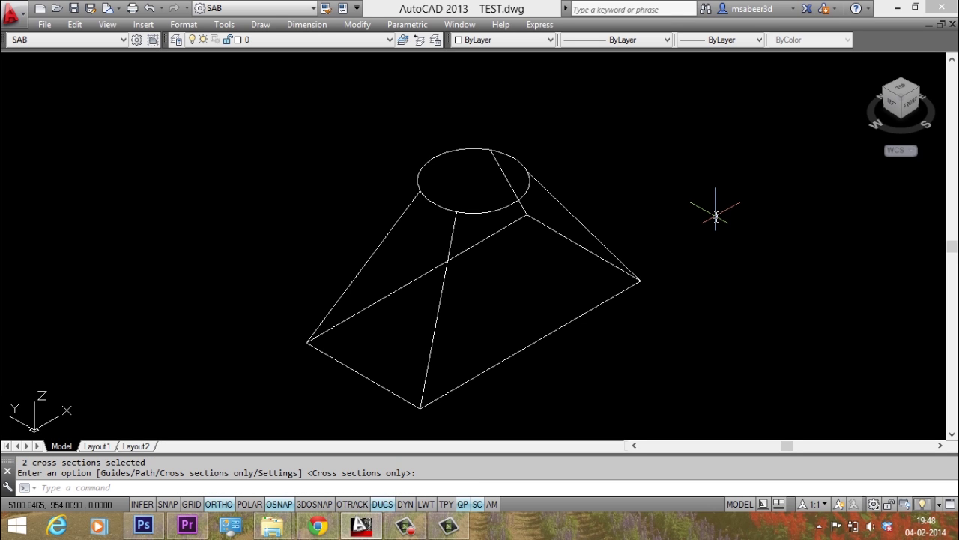
pyautogui.press('Return')
pyautogui.press('Escape')
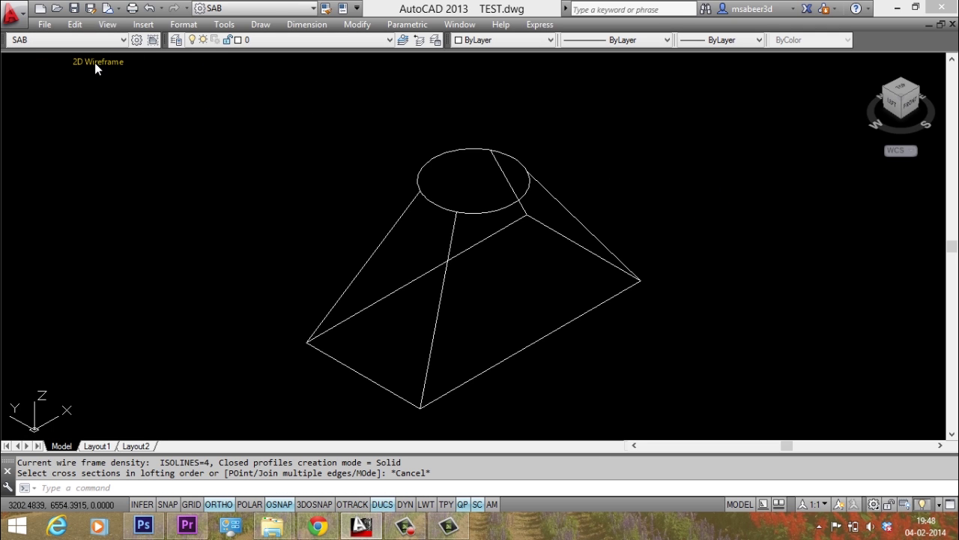
# Switch the visual style to Shaded to view the lofted solid.
pyautogui.click(95, 64)
pyautogui.click(138, 160)
pyautogui.scroll(2, 488, 259)
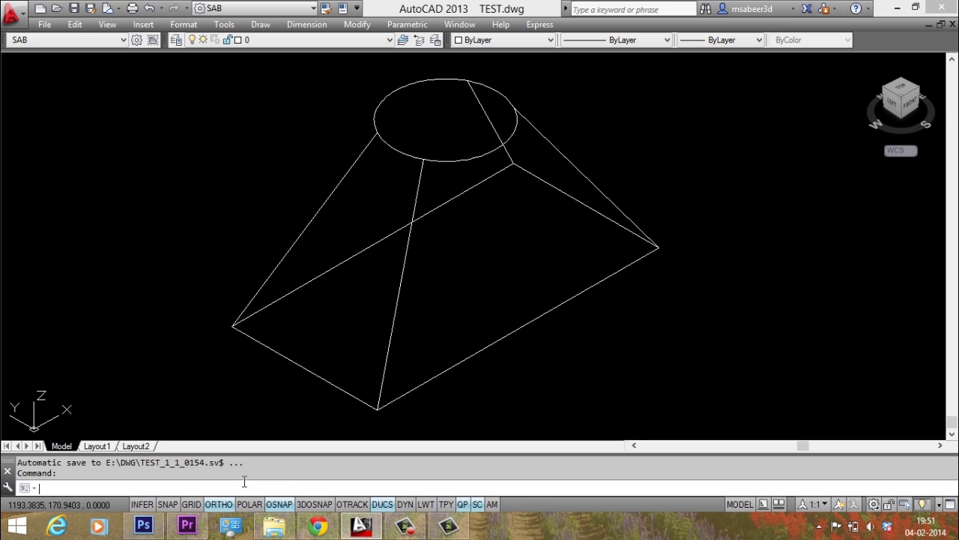
# Check the TEST_1_1_0154.sv$ autosave in E:\DWG, then return to AutoCAD.
pyautogui.click(275, 527)
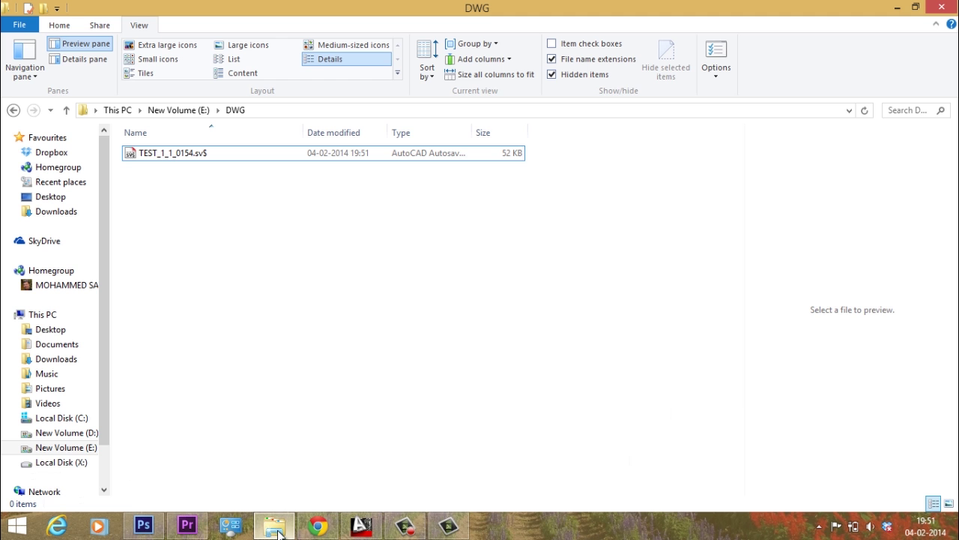
pyautogui.click(193, 160)
pyautogui.click(898, 7)
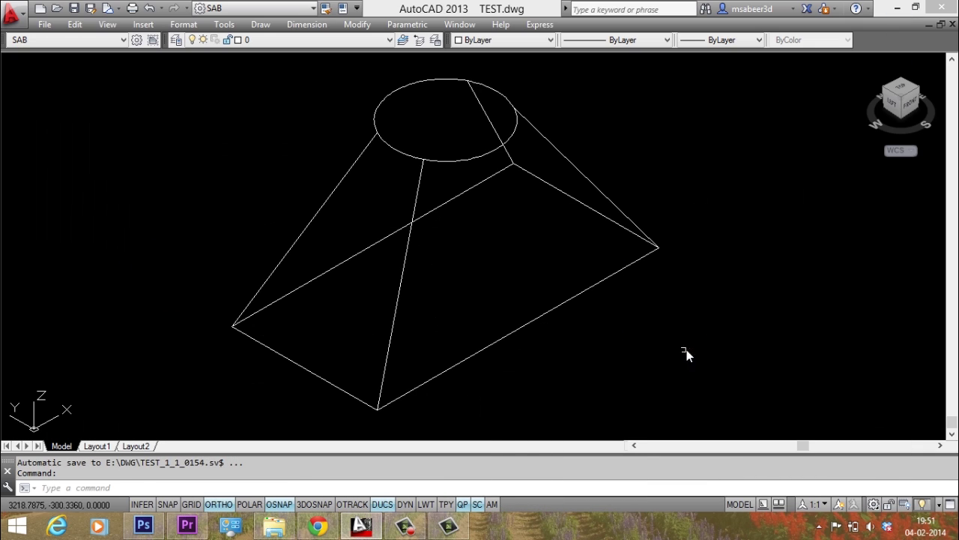
pyautogui.click(653, 381)
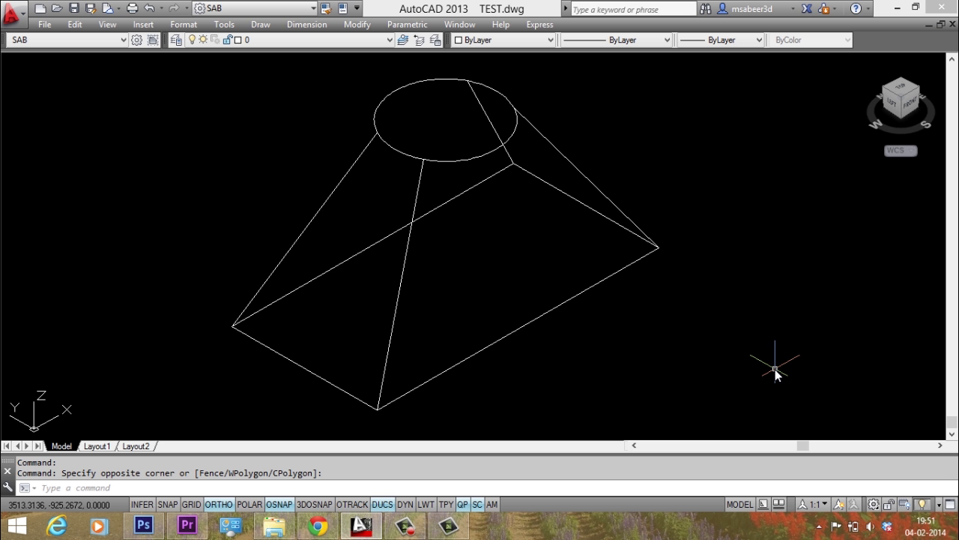
# Force-close the AutoCAD application from Task Manager with End task.
pyautogui.hotkey('ctrl', 'shift', 'Escape')
pyautogui.press('Up')
pyautogui.press('Up')
pyautogui.press('Up')
pyautogui.press('Up')
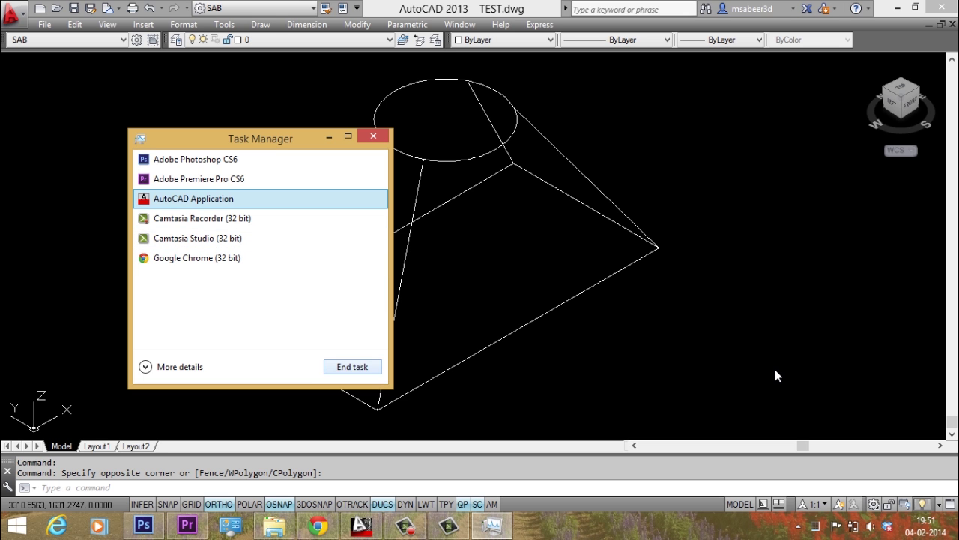
pyautogui.press('Tab')
pyautogui.press('Return')
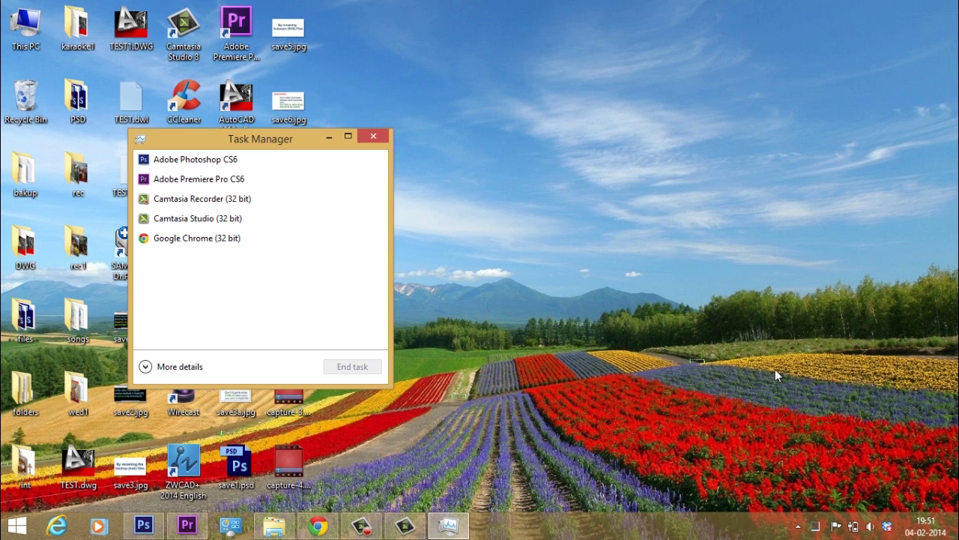
# Rename TEST_1_1_0154.sv$ to TEST_1_1_0154.DWG in E:\DWG and open it in AutoCAD.
pyautogui.click(373, 136)
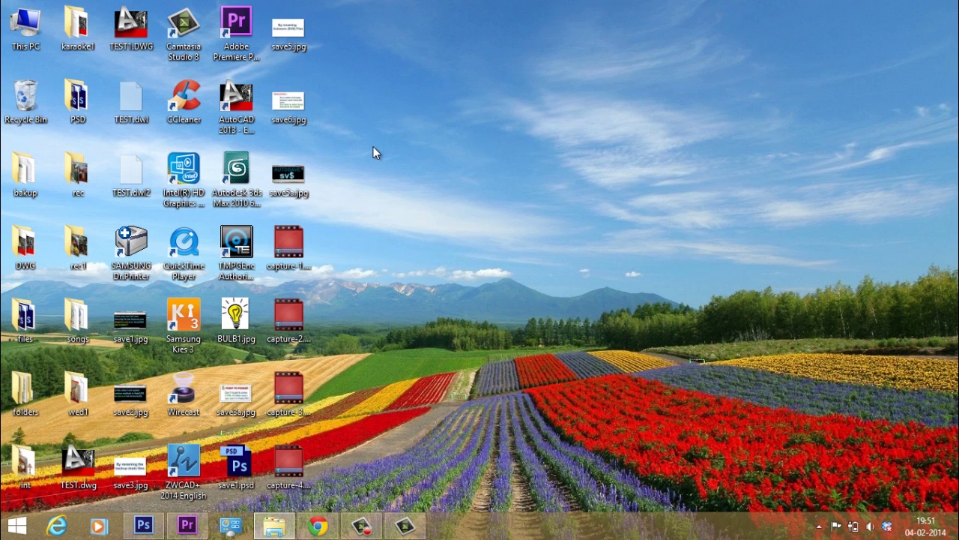
pyautogui.click(276, 526)
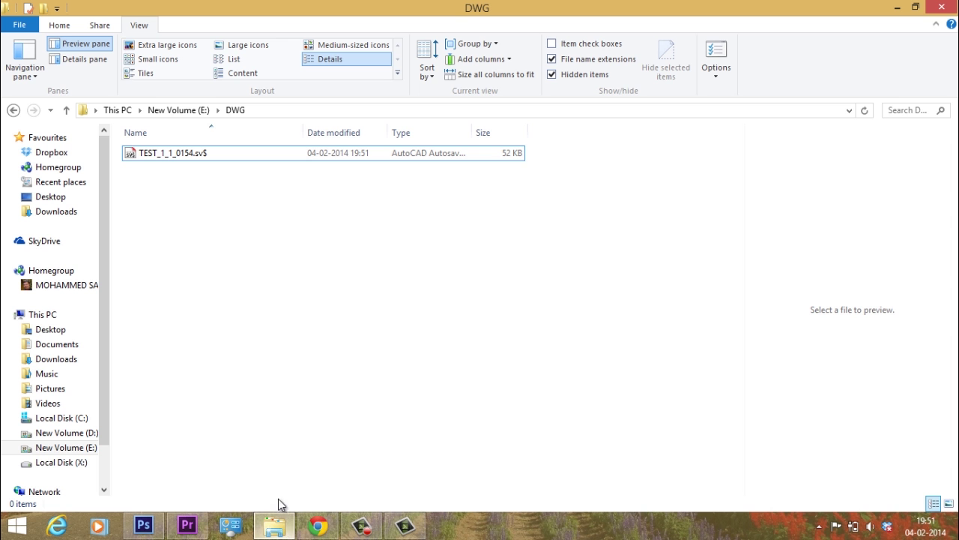
pyautogui.click(188, 156)
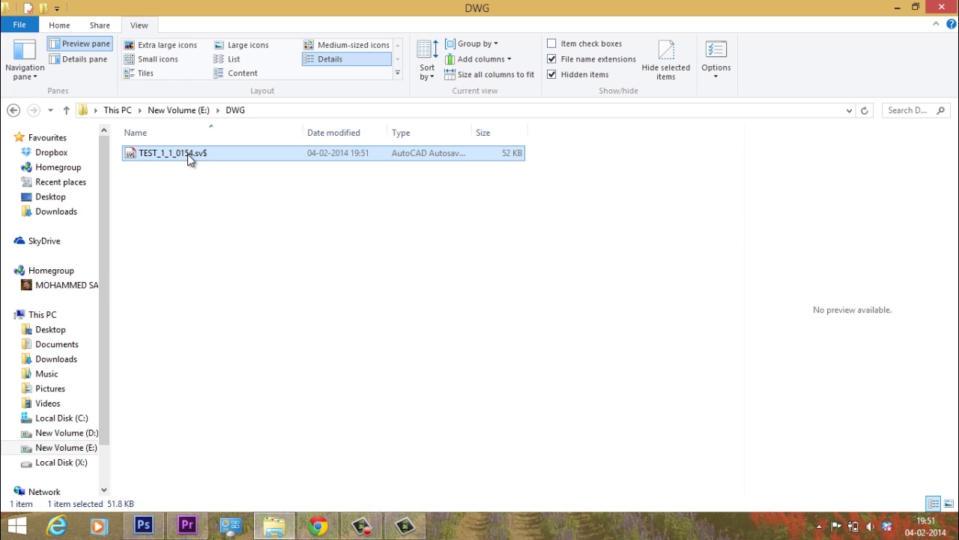
pyautogui.rightClick(184, 154)
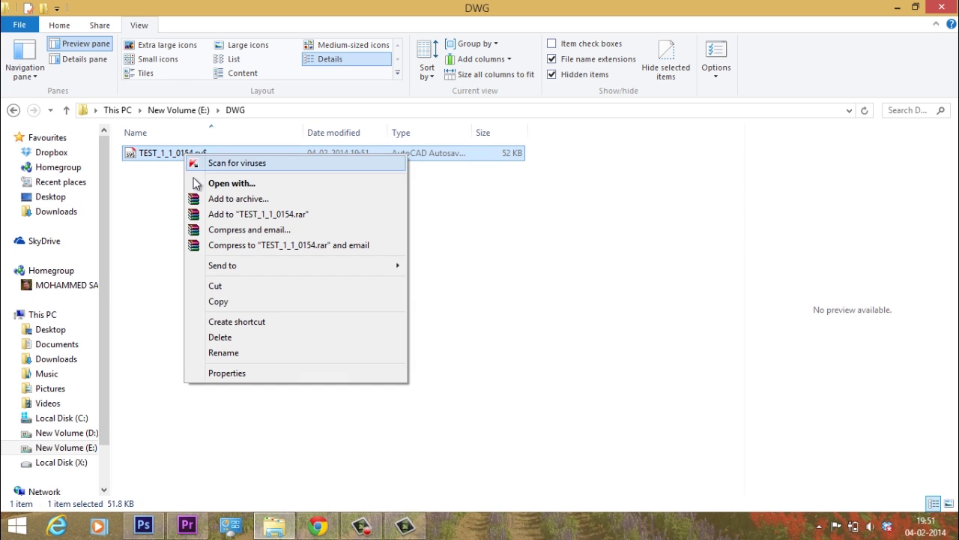
pyautogui.click(227, 353)
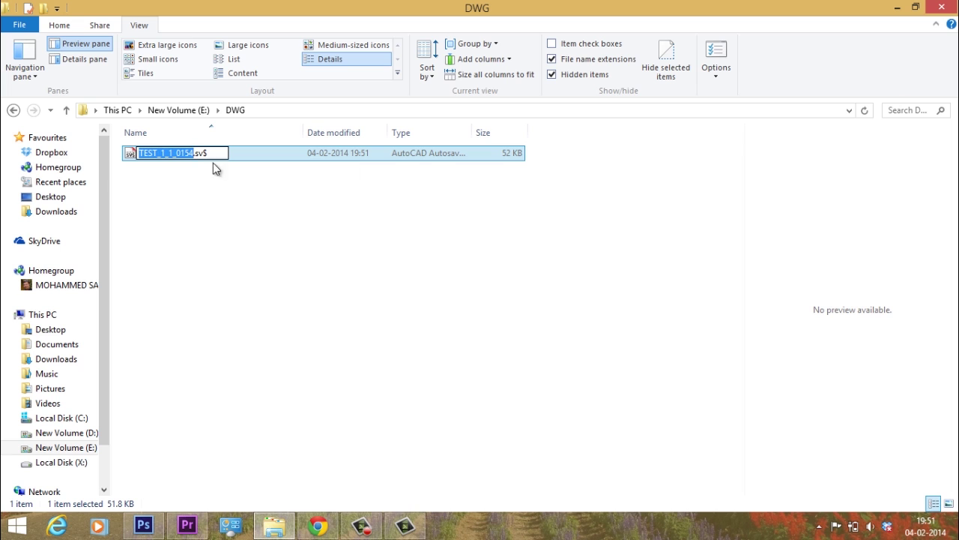
pyautogui.click(219, 153)
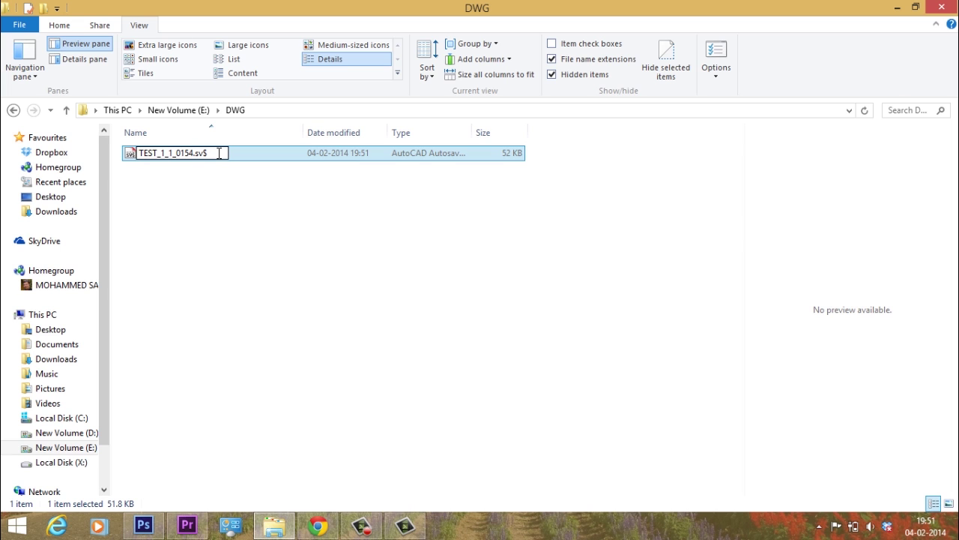
pyautogui.press('BackSpace')
pyautogui.press('BackSpace')
pyautogui.press('BackSpace')
pyautogui.write('DWG')
pyautogui.press('Return')
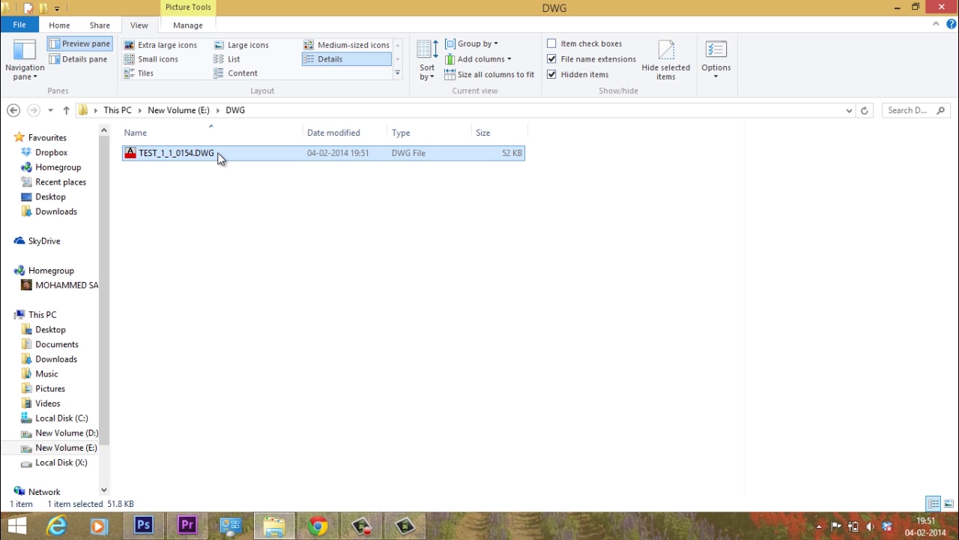
pyautogui.doubleClick(219, 154)
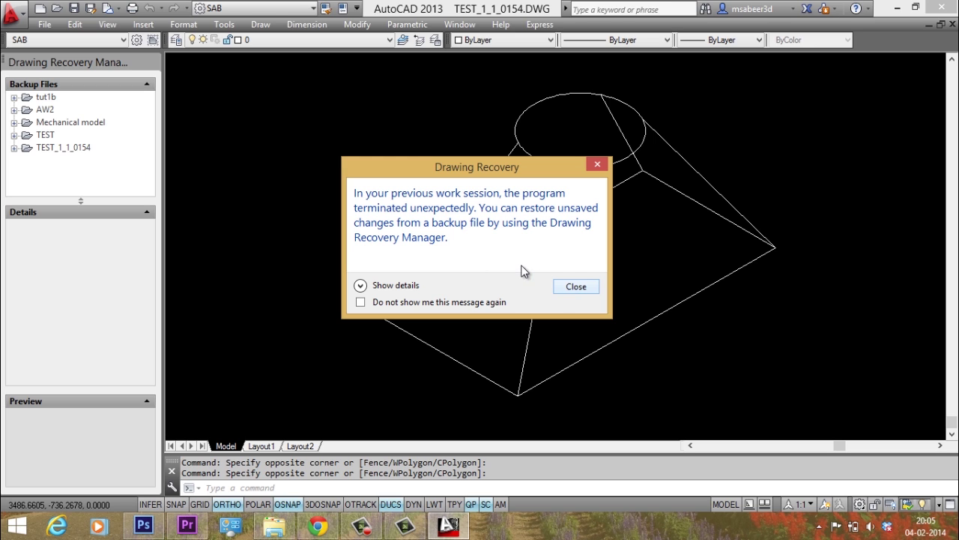
# Close the recovery notice and expand the TEST, TEST_1_1_0154 and Mechanical model backups.
pyautogui.click(575, 288)
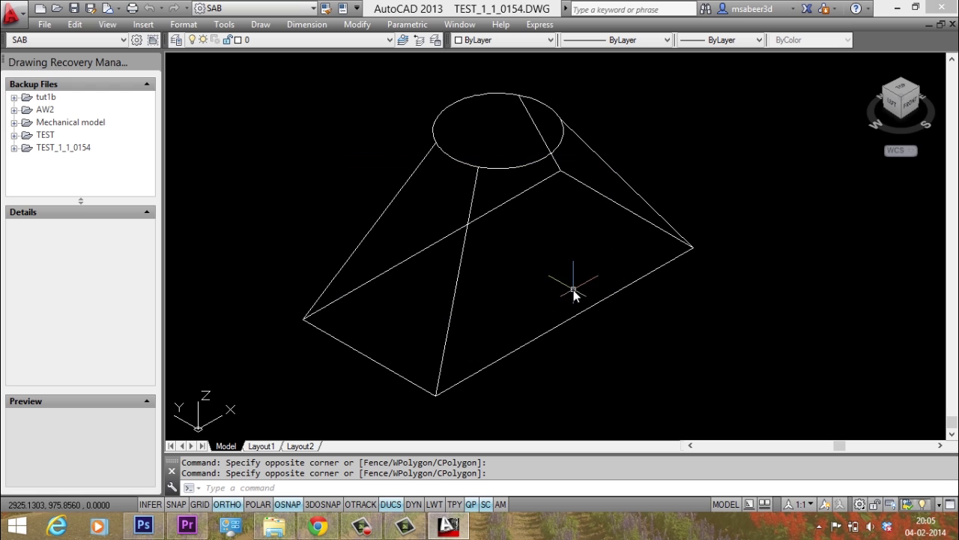
pyautogui.click(13, 135)
pyautogui.click(67, 150)
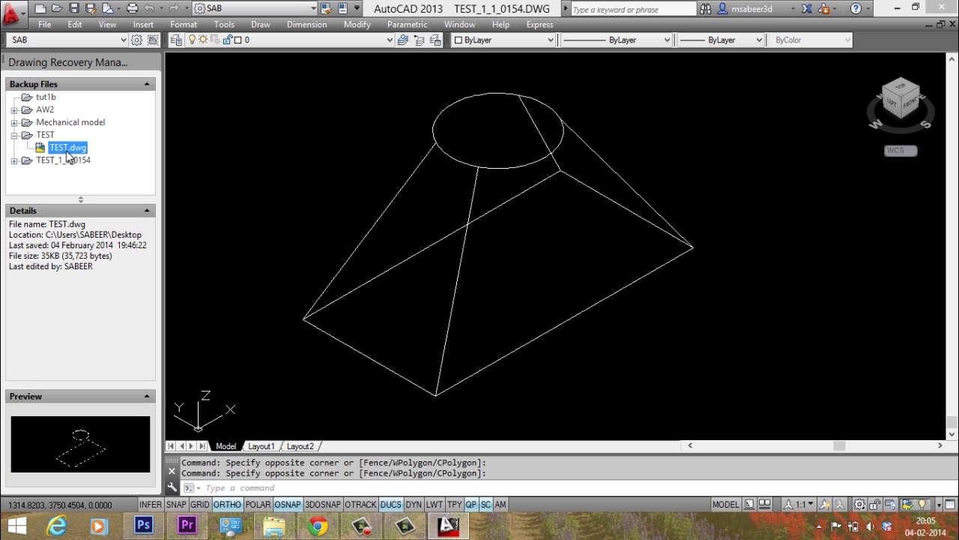
pyautogui.click(13, 161)
pyautogui.click(80, 173)
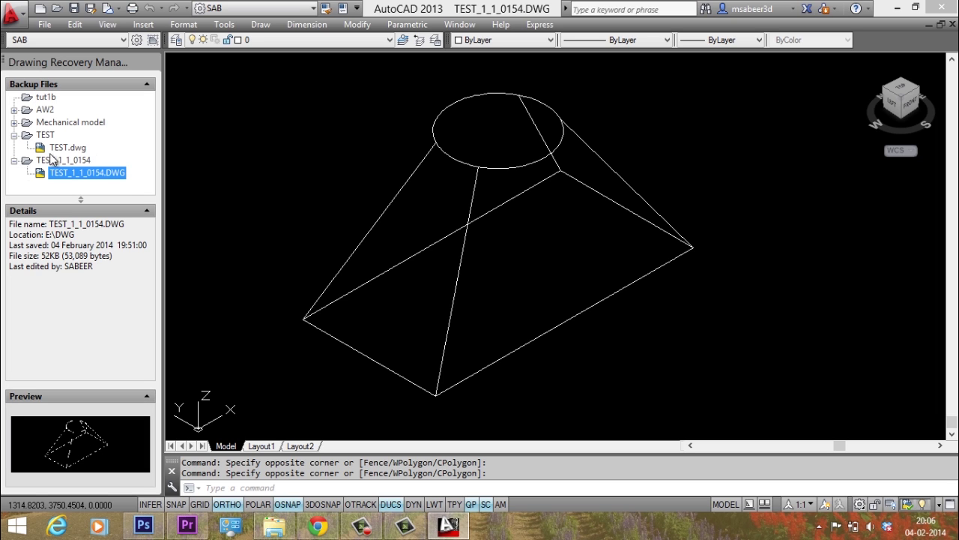
pyautogui.click(14, 123)
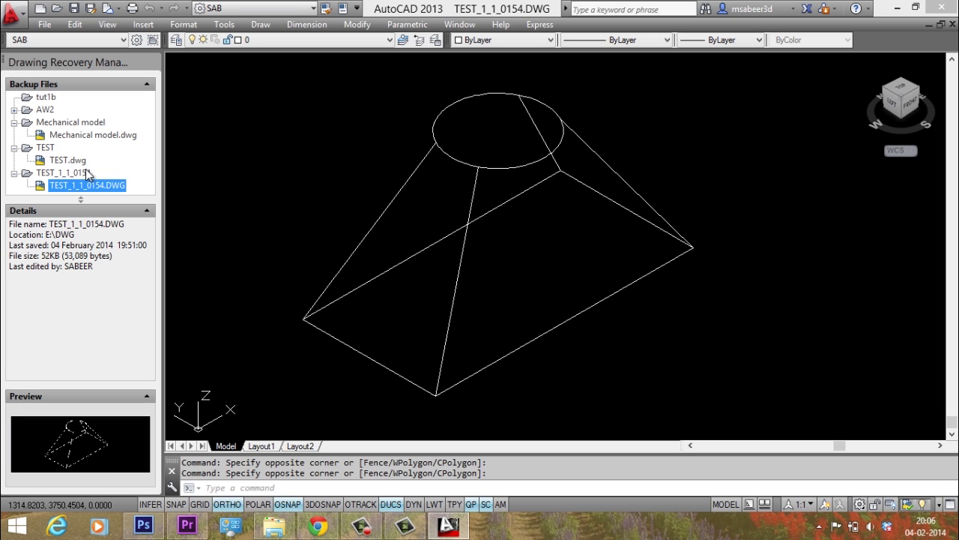